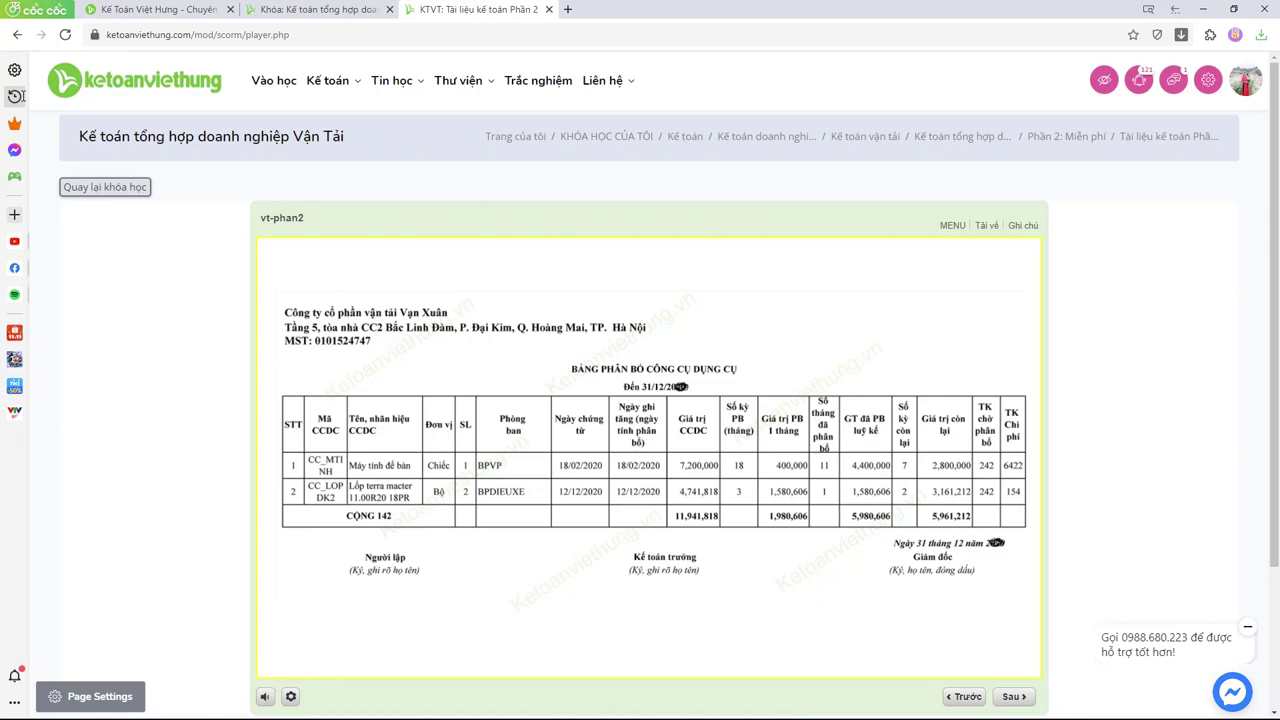
# In MISA SME.NET, set the CC_LOPDK2 tool value to 4.741.818 and its allocated value to 1.580.606.
pyautogui.hotkey('alt', 'Tab')
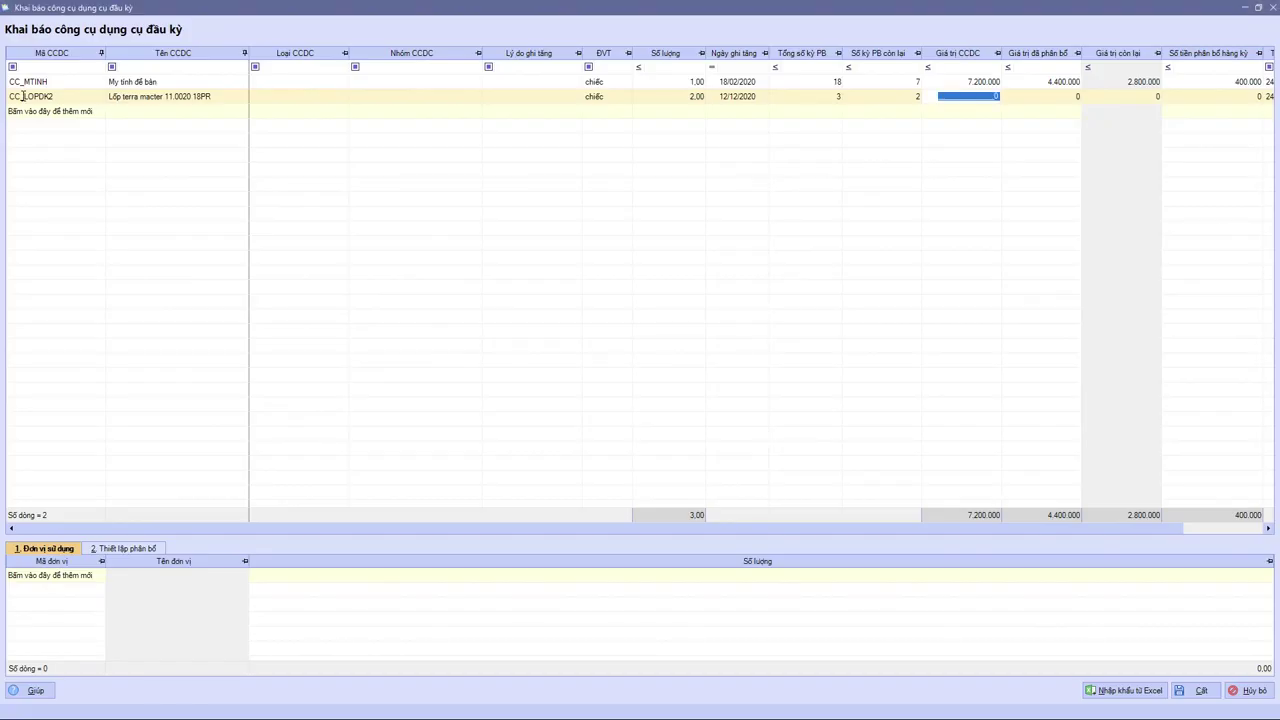
pyautogui.write('4.741.818')
pyautogui.press('Tab')
pyautogui.hotkey('alt', 'Tab')
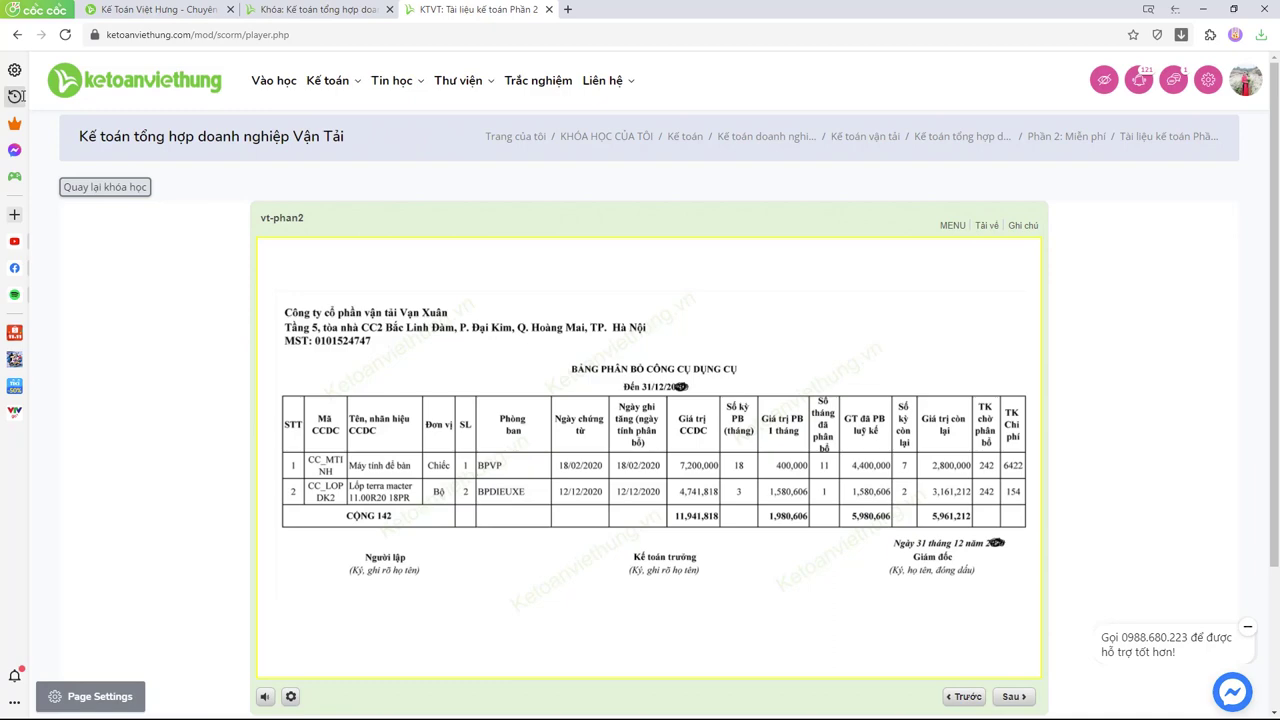
pyautogui.hotkey('alt', 'Tab')
pyautogui.write('1580')
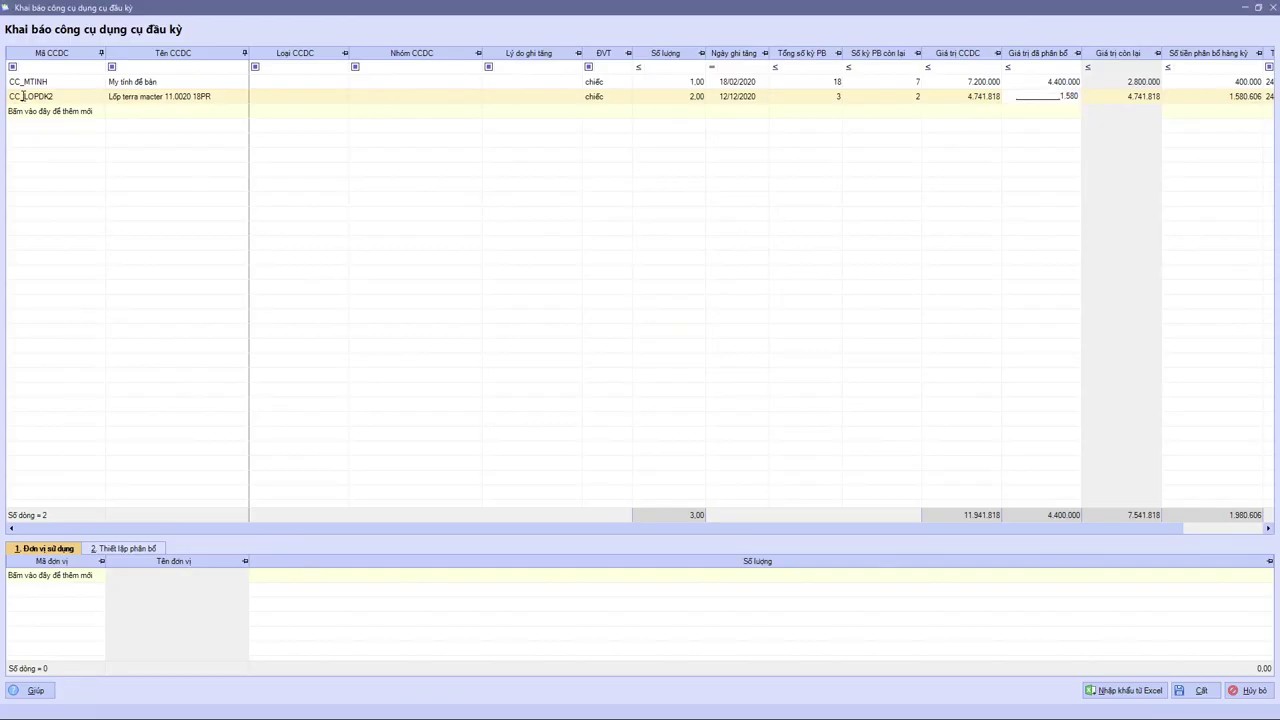
pyautogui.press('Tab')
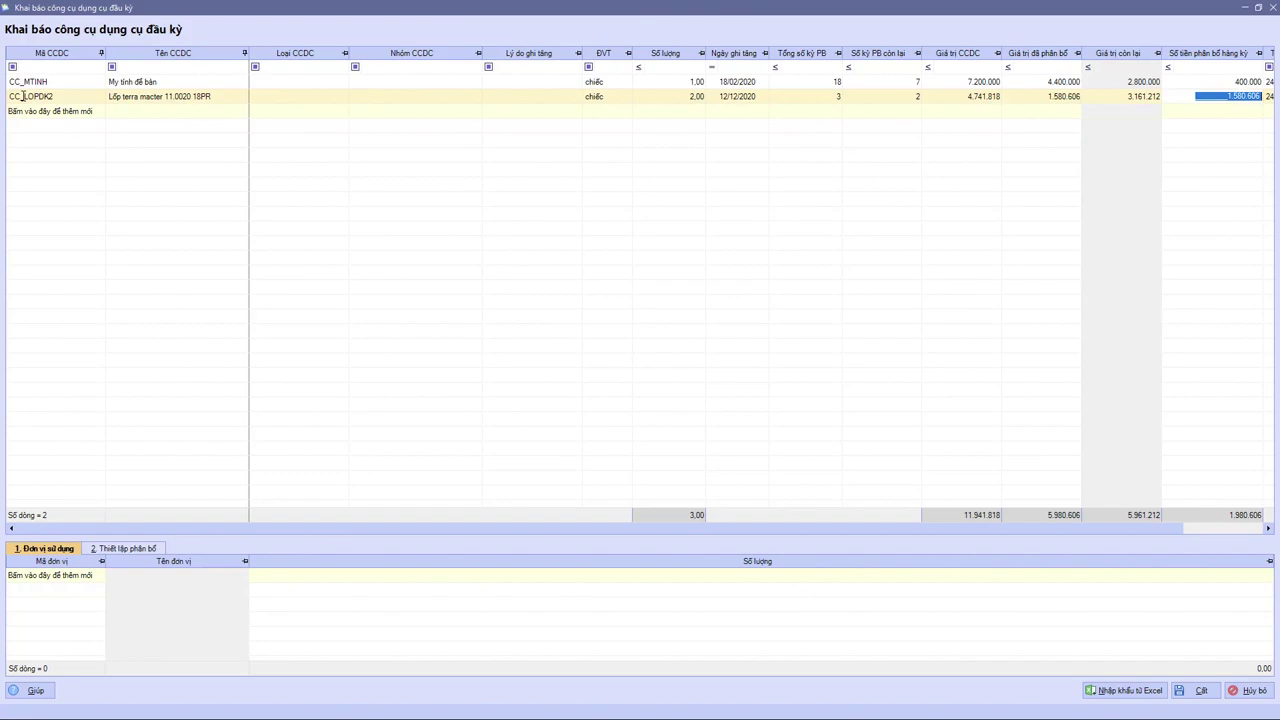
# In the browser course material, compare the tool allocation table (Bảng phân bổ công cụ dụng cụ) with the account 242 balance in Bảng cân đối tài khoản.
pyautogui.hotkey('alt', 'Tab')
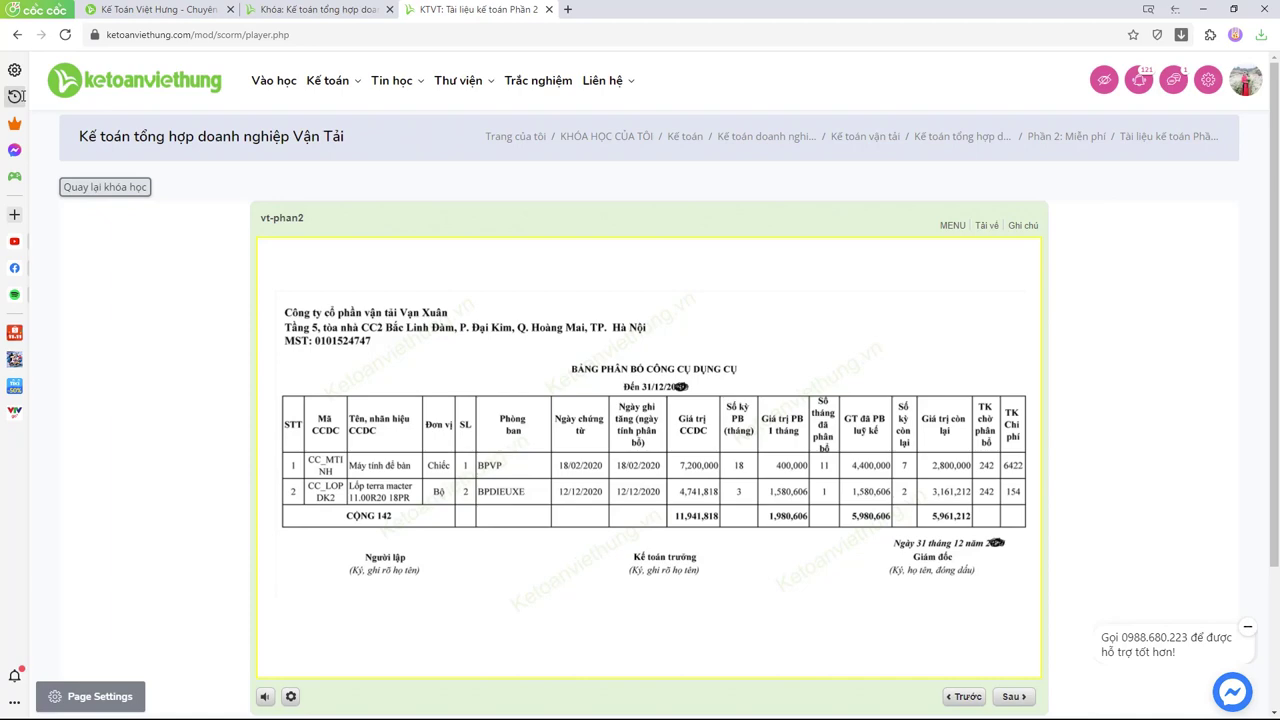
pyautogui.hotkey('alt', 'Tab')
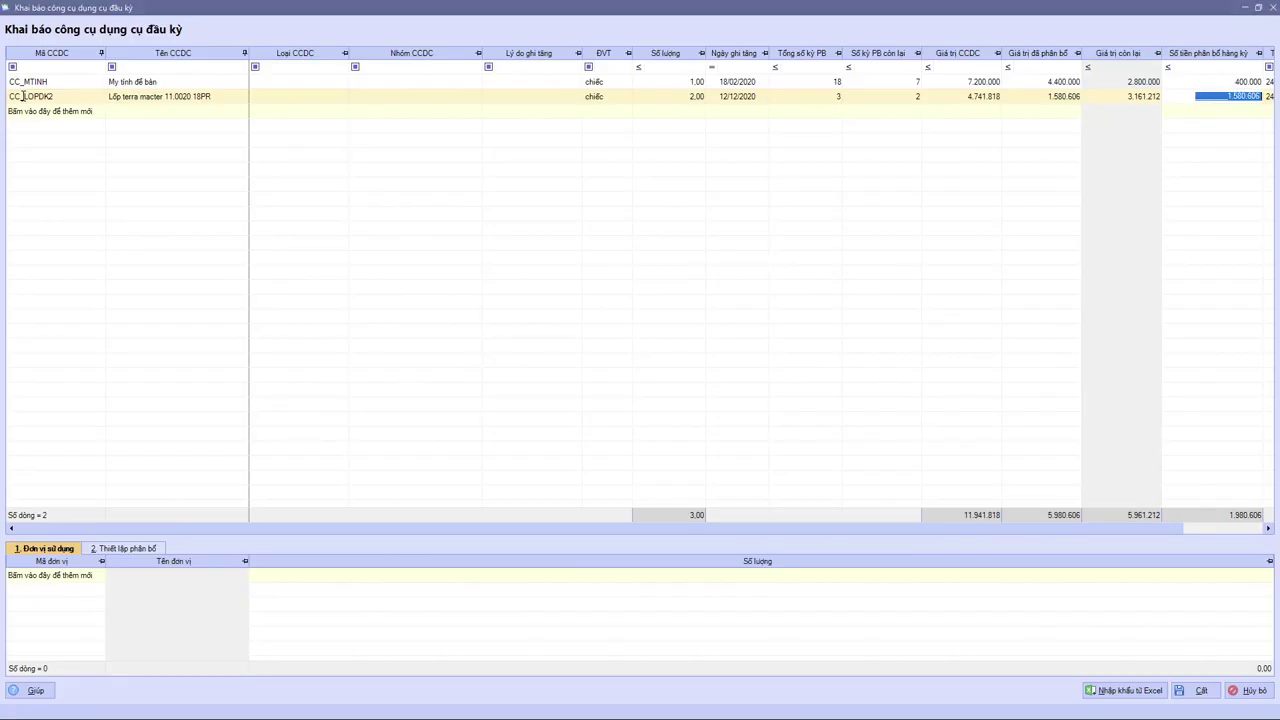
pyautogui.hotkey('alt', 'Tab')
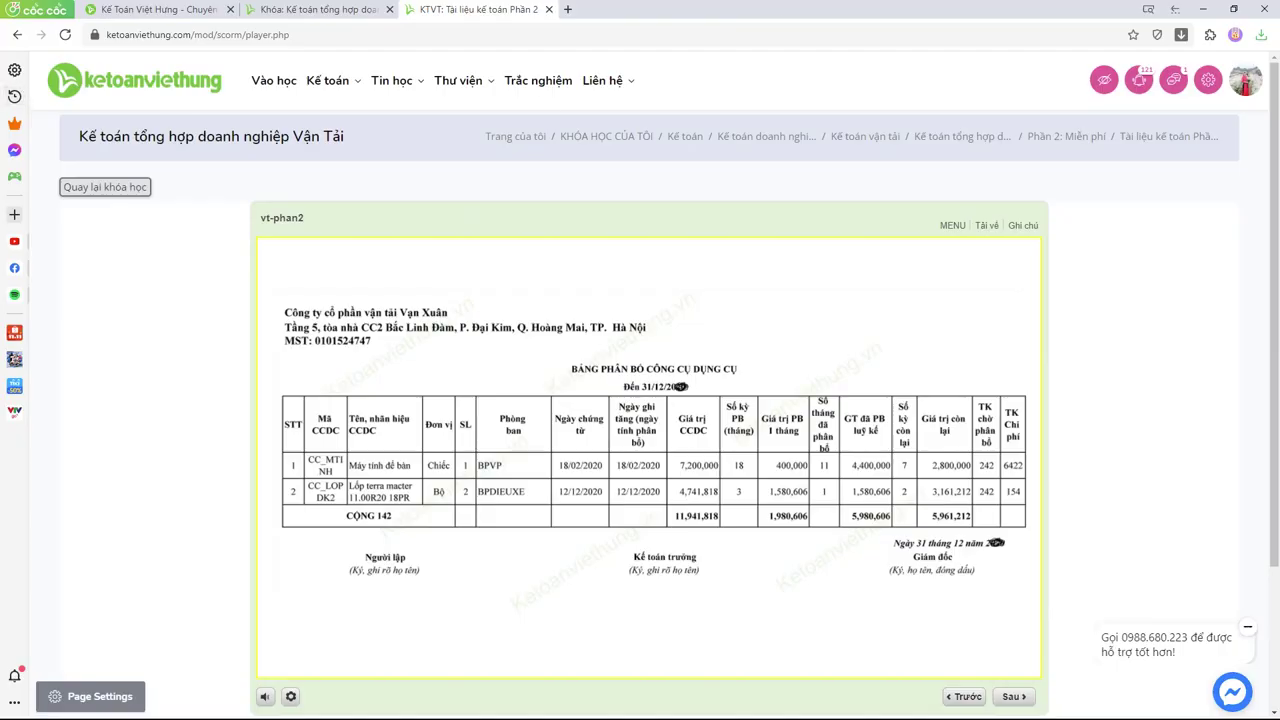
pyautogui.click(955, 226)
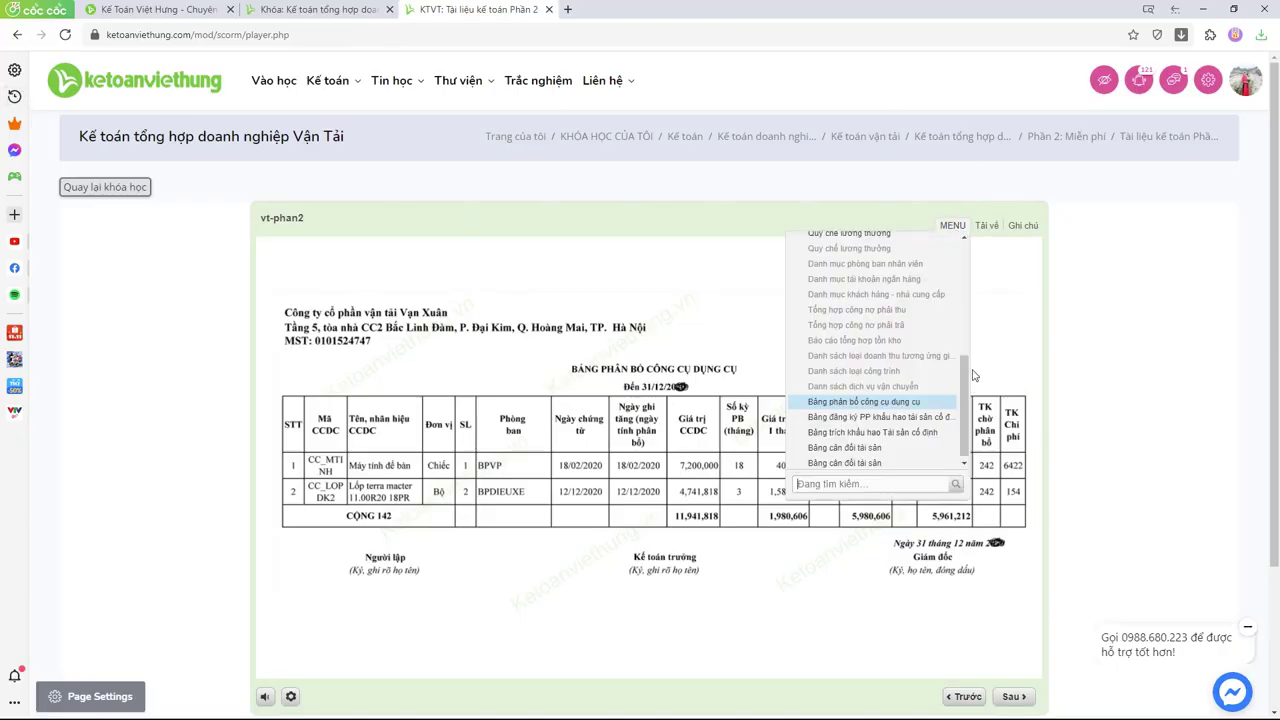
pyautogui.click(894, 452)
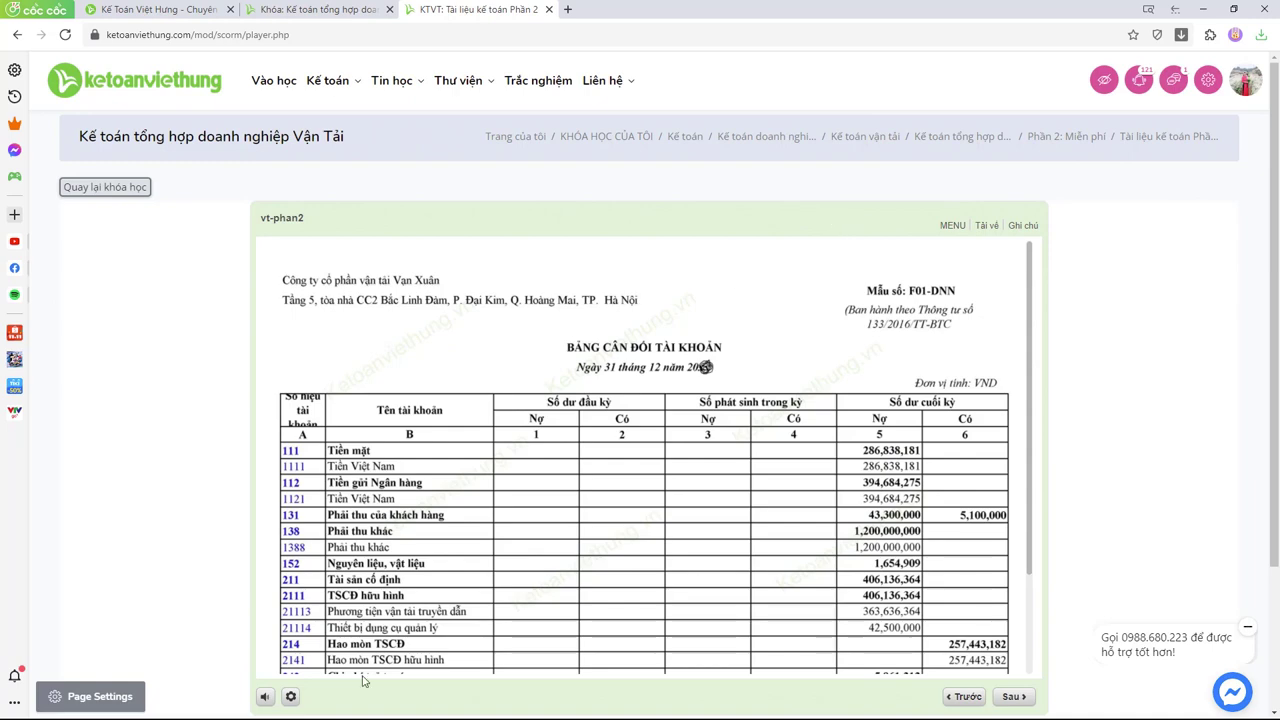
pyautogui.scroll(-3, 659, 546)
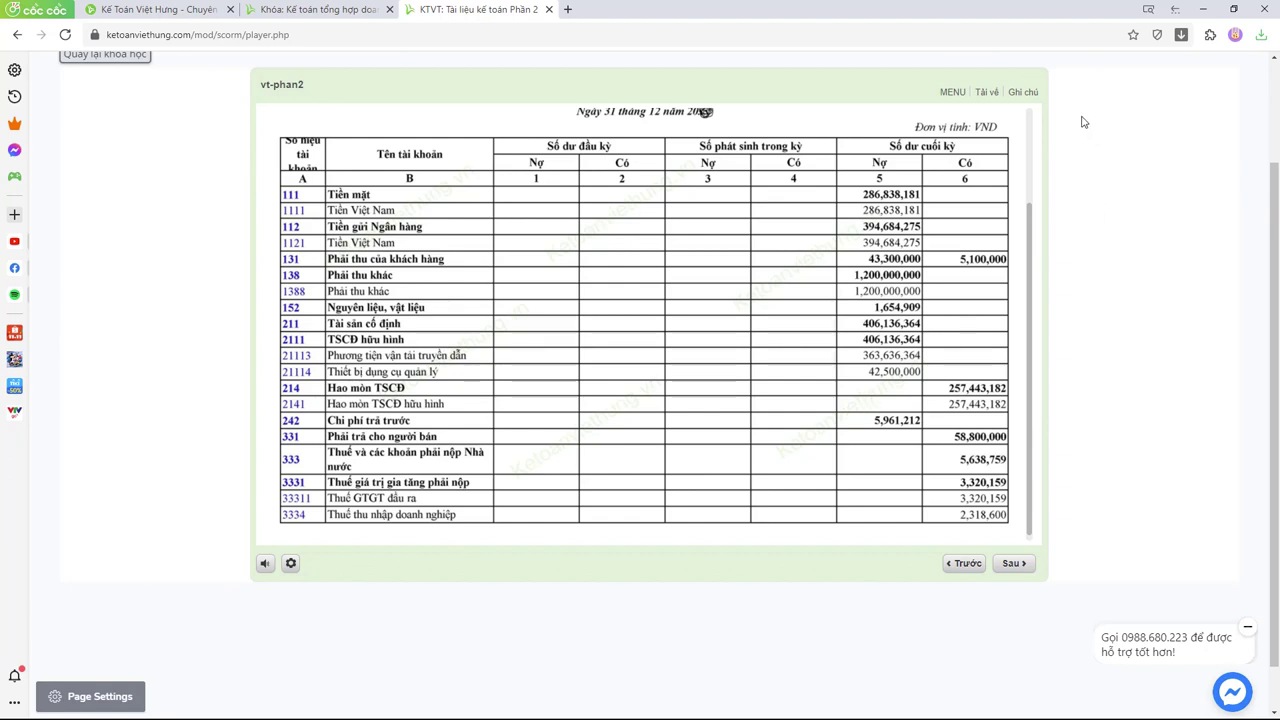
pyautogui.click(950, 92)
pyautogui.click(885, 280)
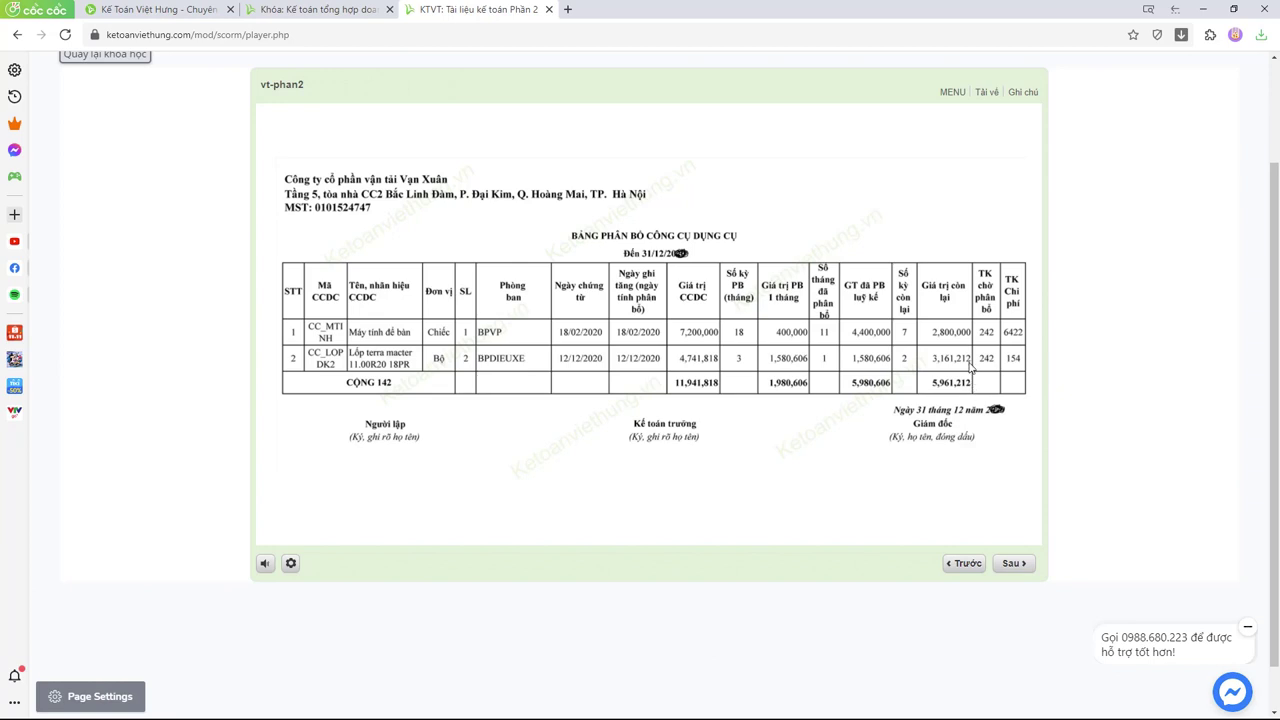
# Back in MISA SME.NET, correct the tool name of CC_MTINH to "Máy tính để bàn".
pyautogui.hotkey('alt', 'Tab')
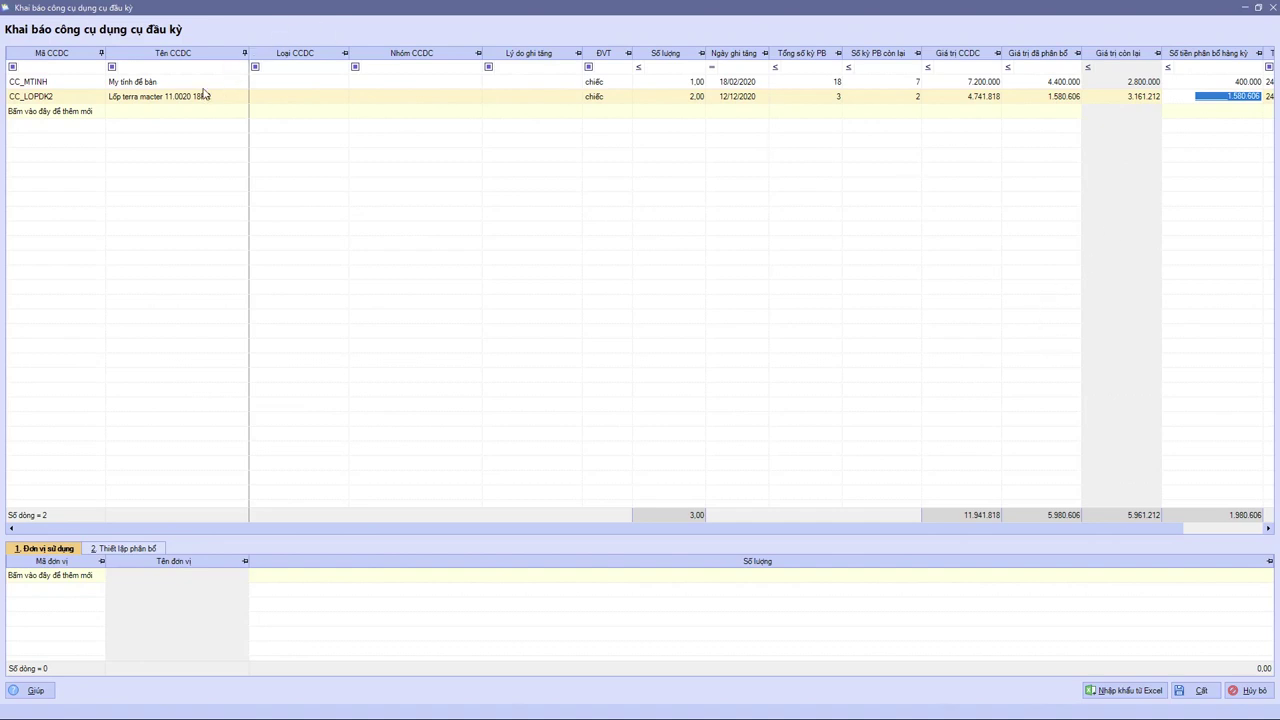
pyautogui.doubleClick(127, 81)
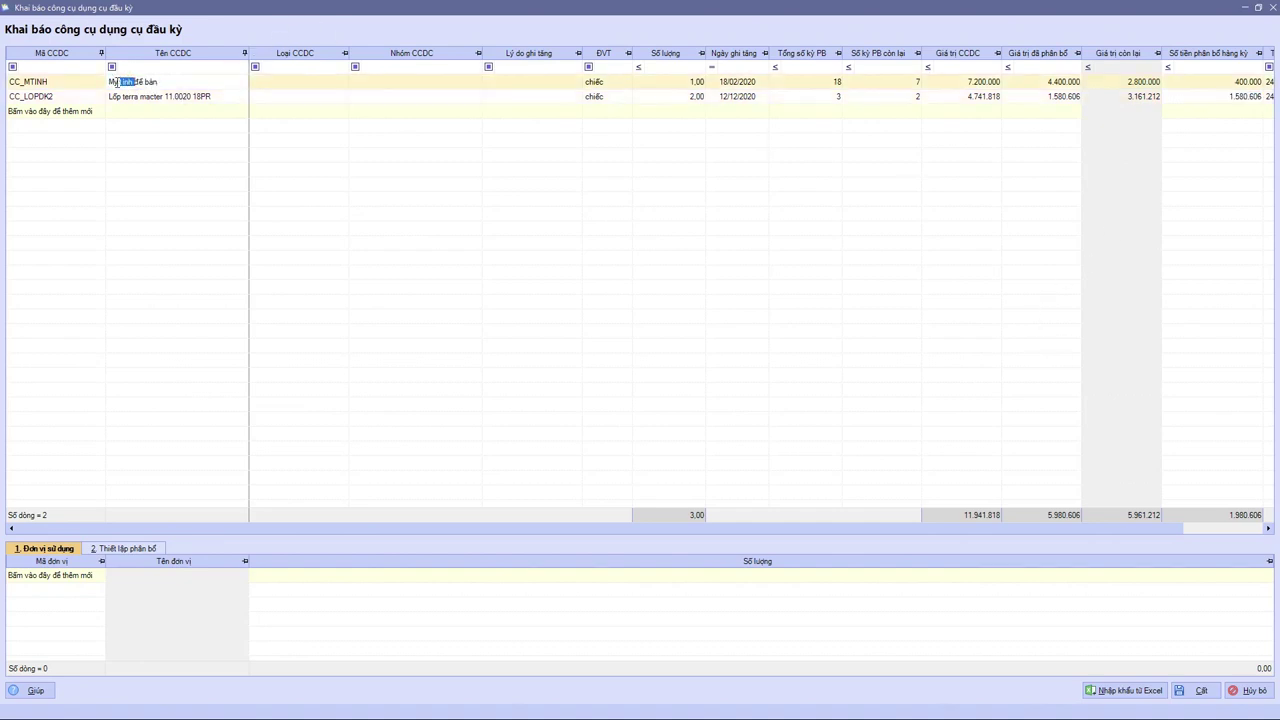
pyautogui.click(121, 83)
pyautogui.write('áy')
pyautogui.click(196, 81)
# Assign BPVP as the using unit of CC_MTINH and check the cost account in its allocation setup.
pyautogui.click(100, 576)
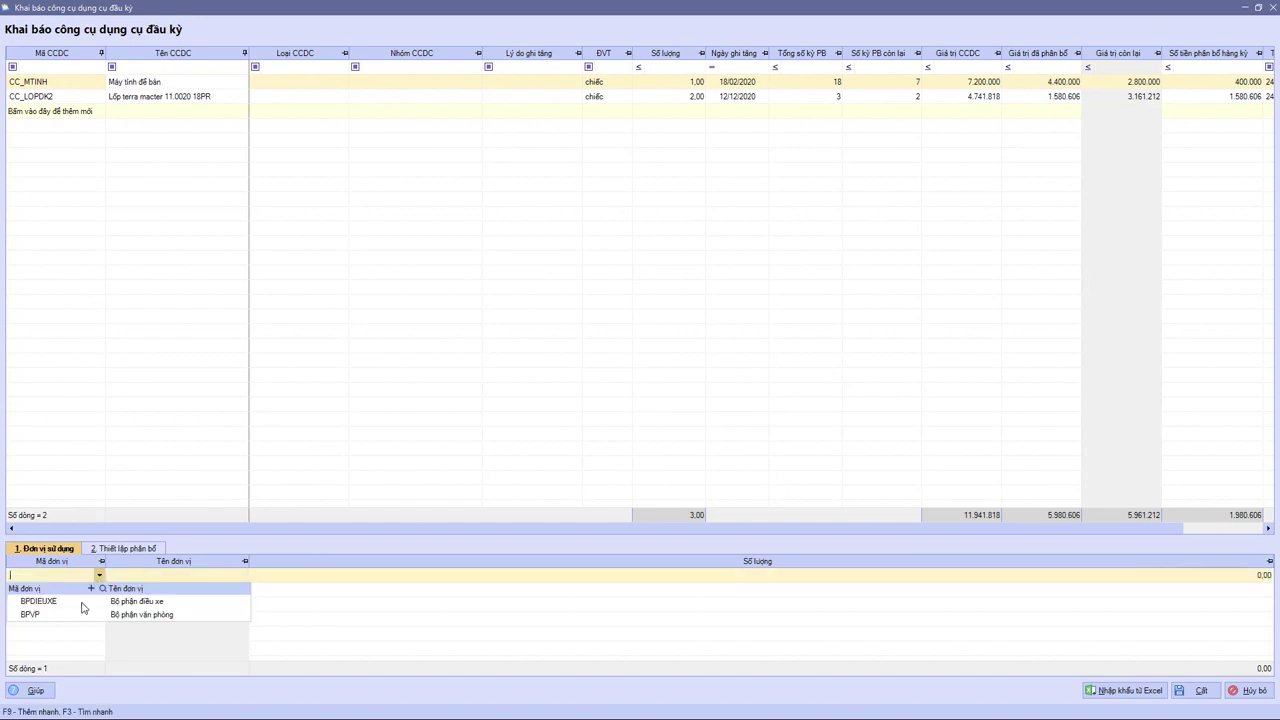
pyautogui.click(80, 614)
pyautogui.click(130, 549)
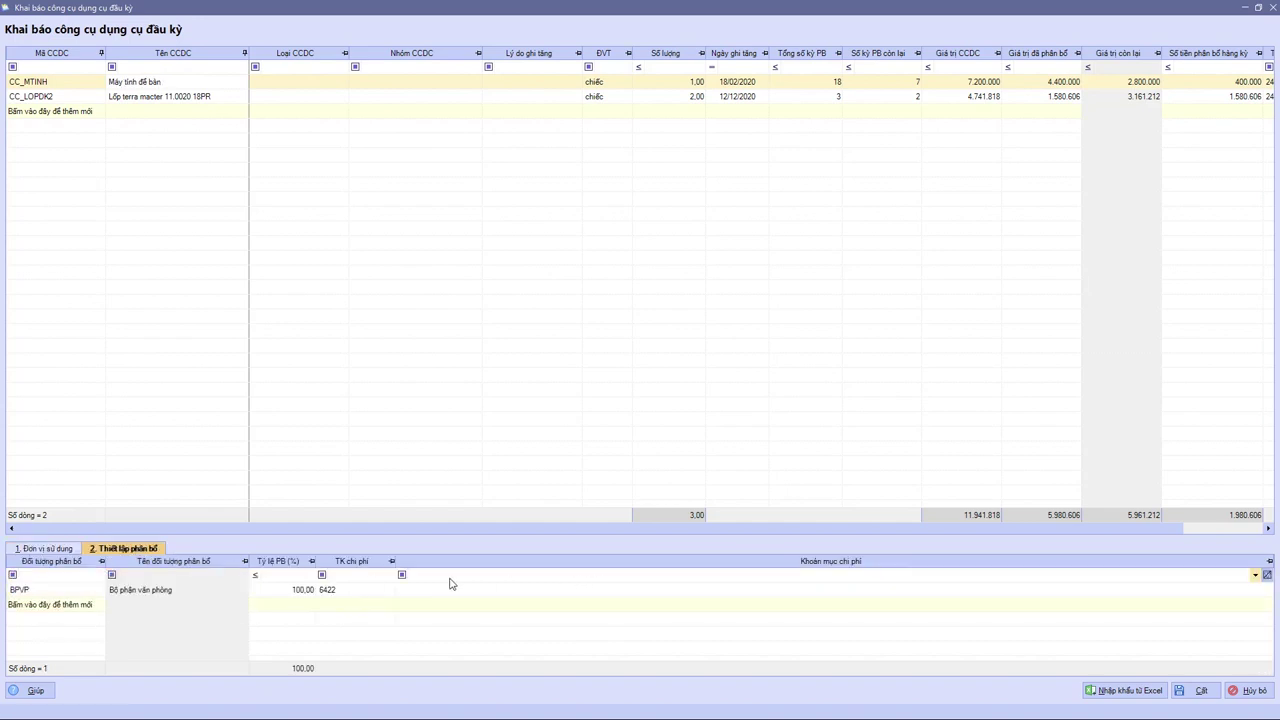
pyautogui.click(342, 590)
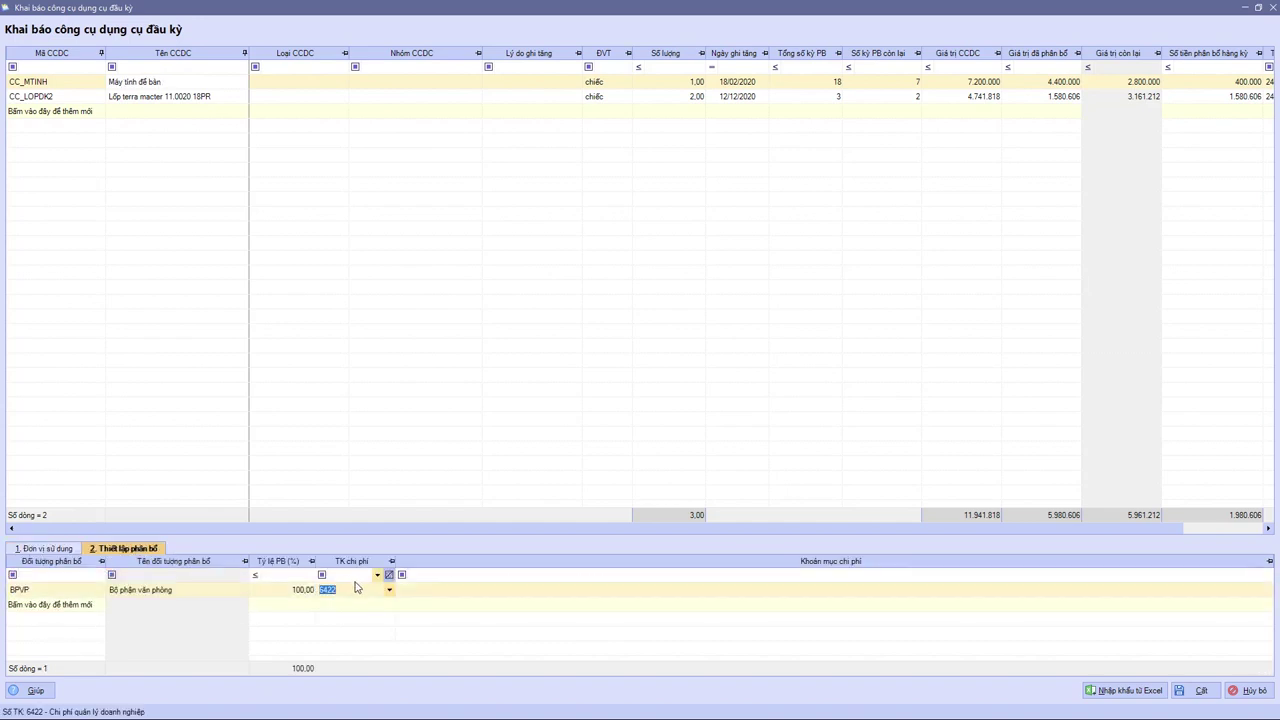
# Assign BPDIEUXE as the using unit of the CC_LOPDK2 tool.
pyautogui.click(64, 97)
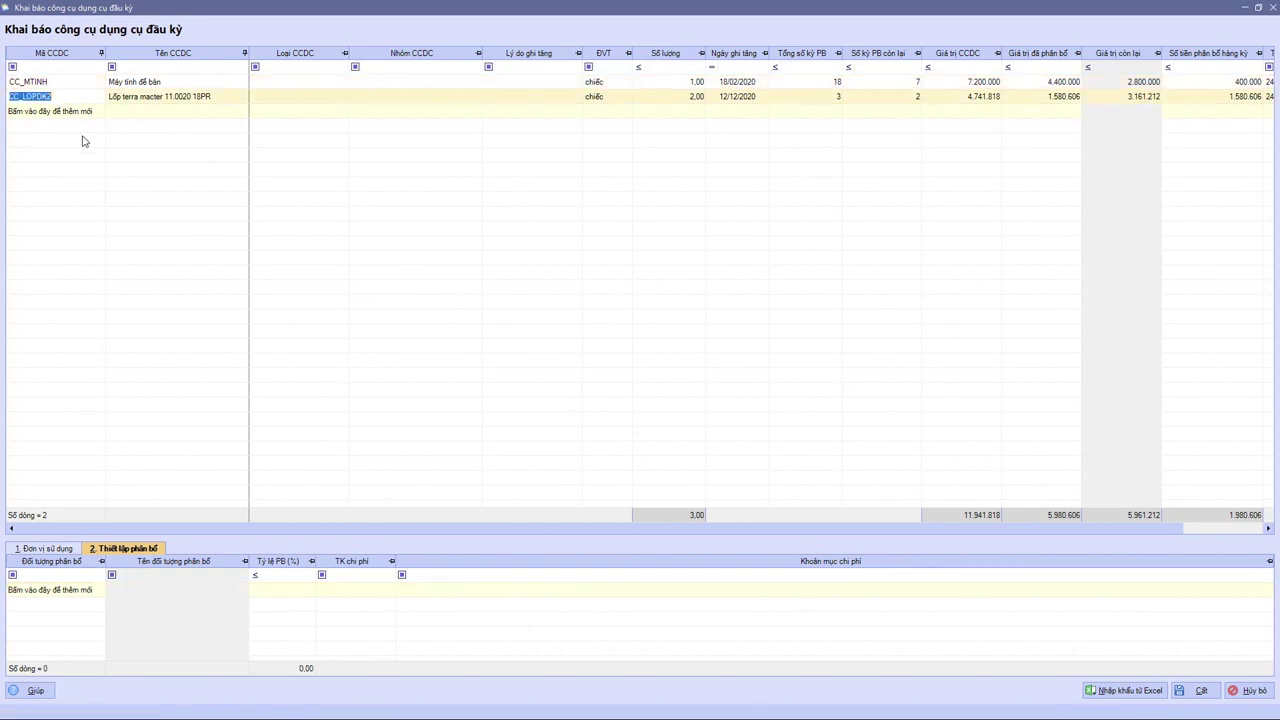
pyautogui.click(45, 548)
pyautogui.click(100, 575)
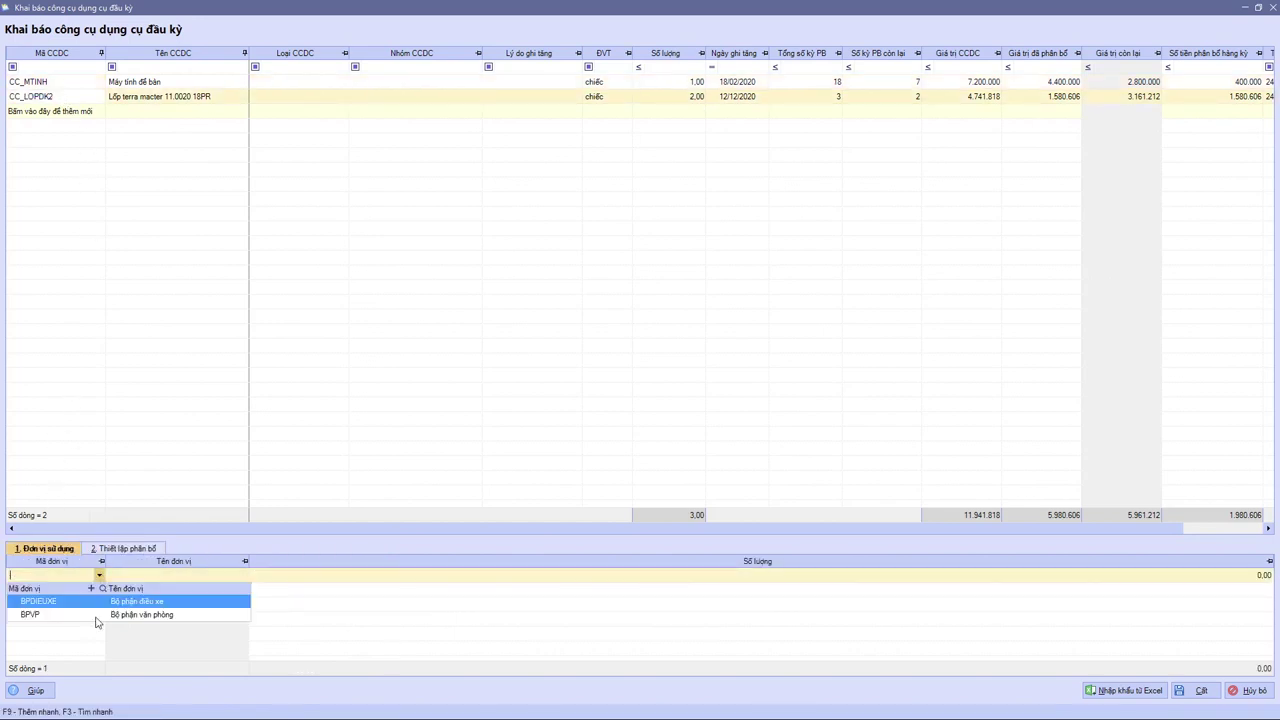
pyautogui.click(82, 601)
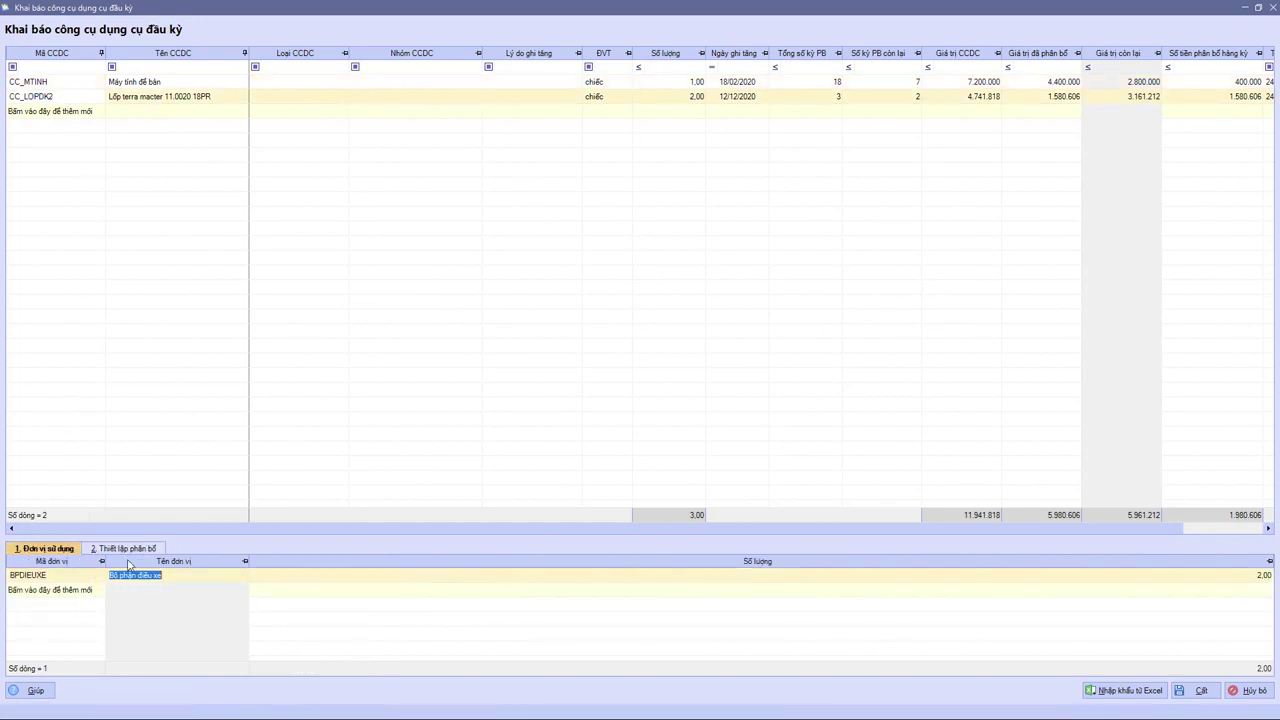
# In the allocation setup of CC_LOPDK2, set the cost account to 154 and the expense item to SXC.DCSX.
pyautogui.click(121, 549)
pyautogui.click(326, 603)
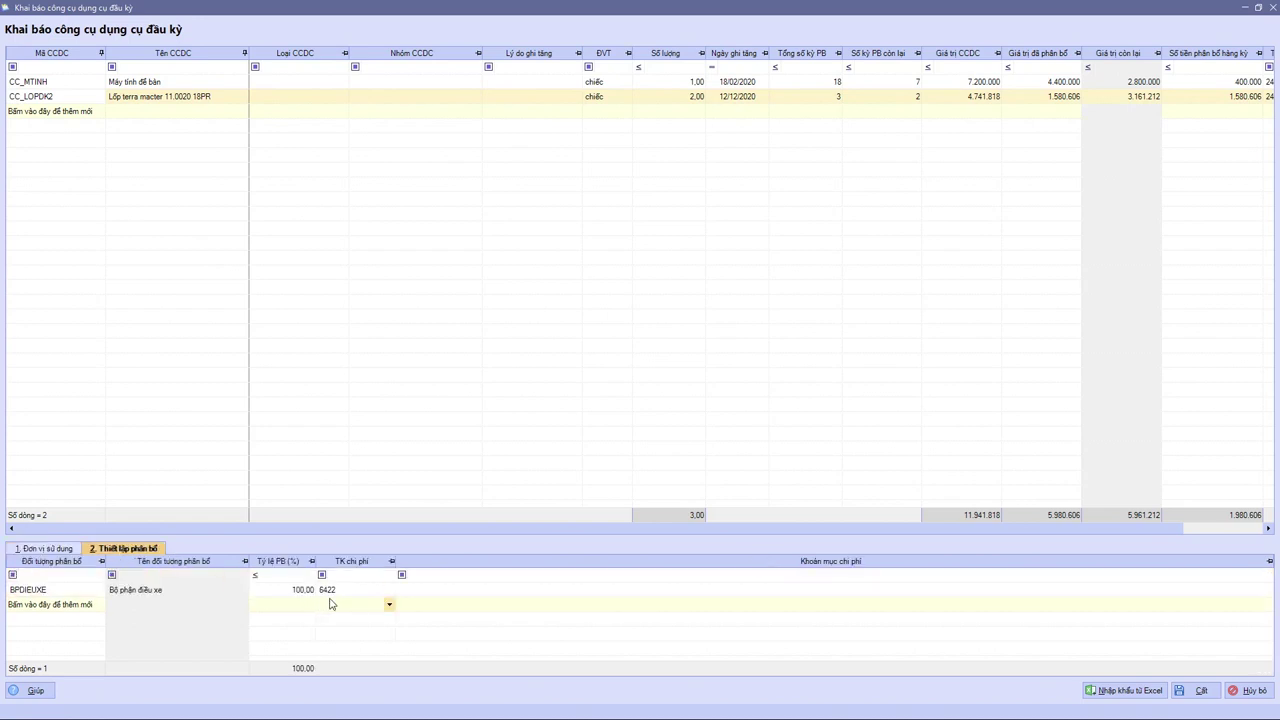
pyautogui.click(355, 591)
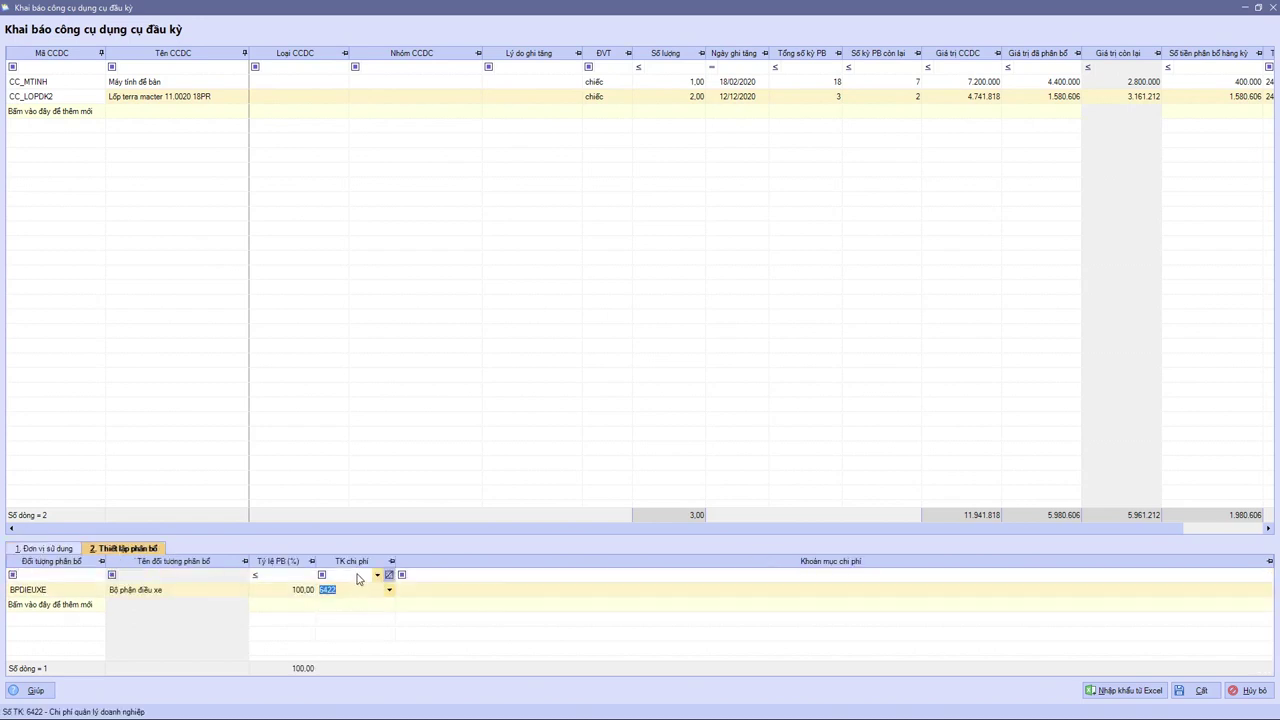
pyautogui.write('154')
pyautogui.press('Tab')
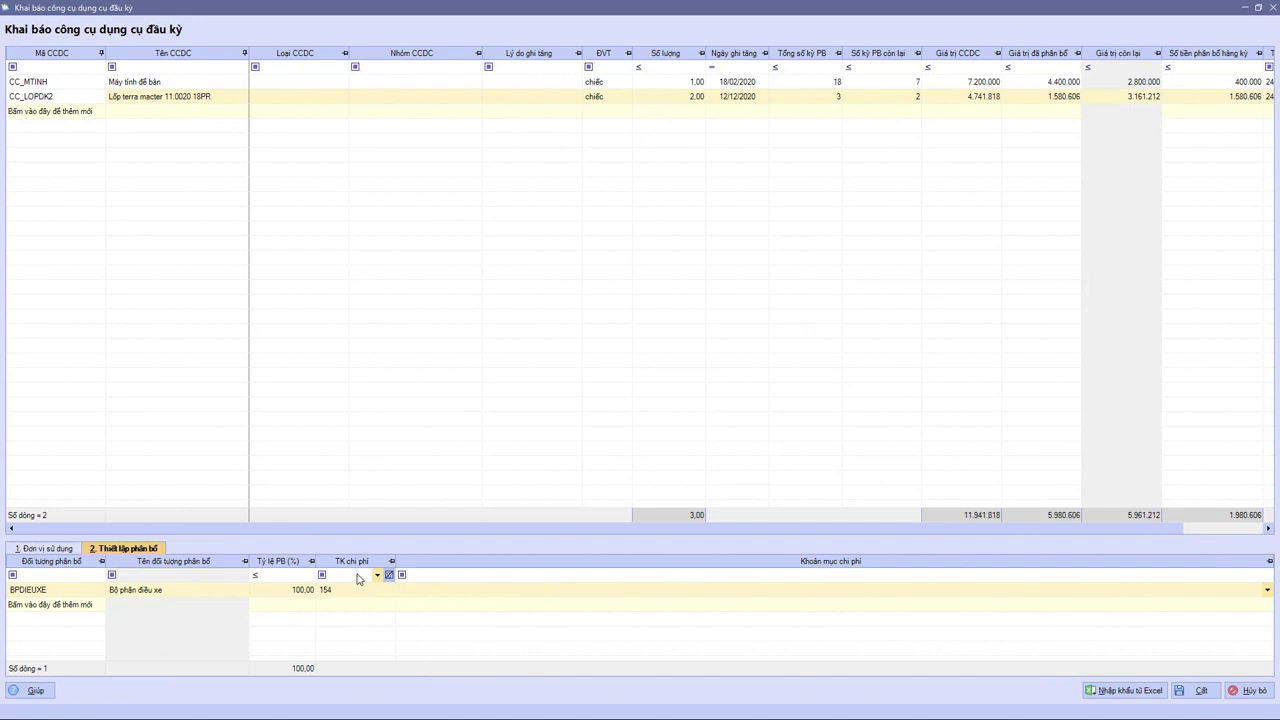
pyautogui.press('Down')
pyautogui.press('Down')
pyautogui.press('Down')
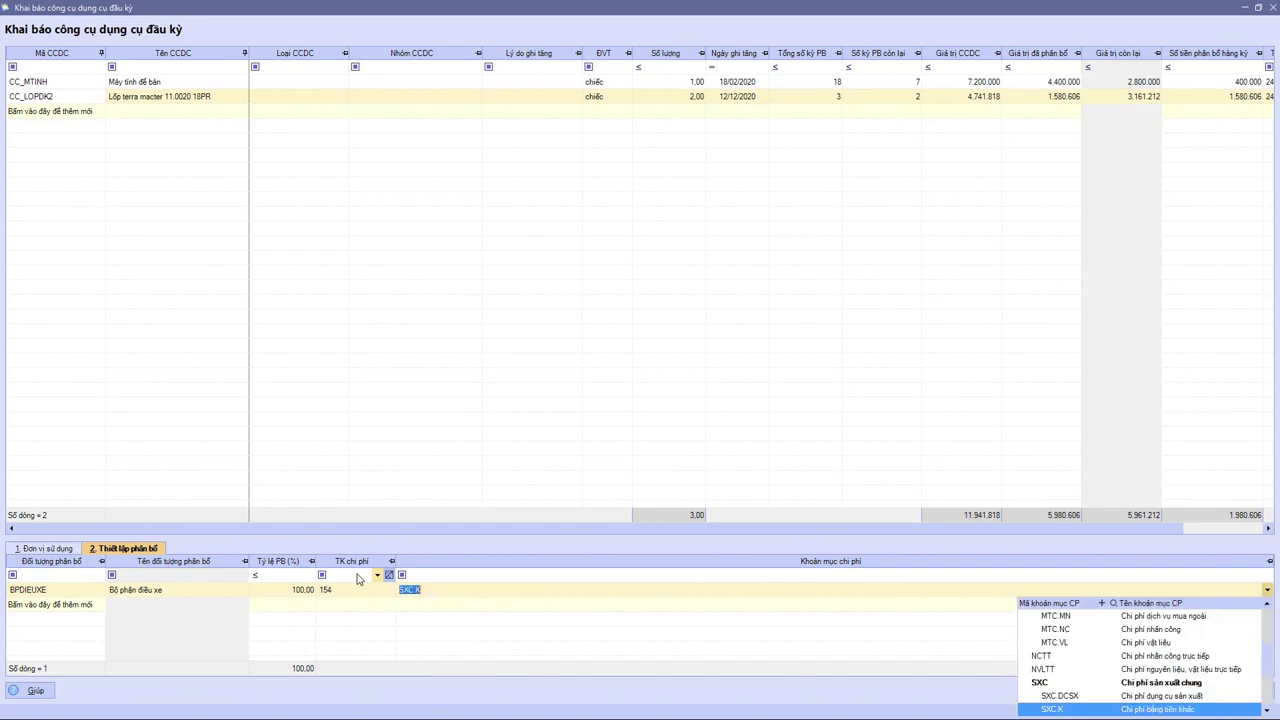
pyautogui.press('Up')
pyautogui.press('Return')
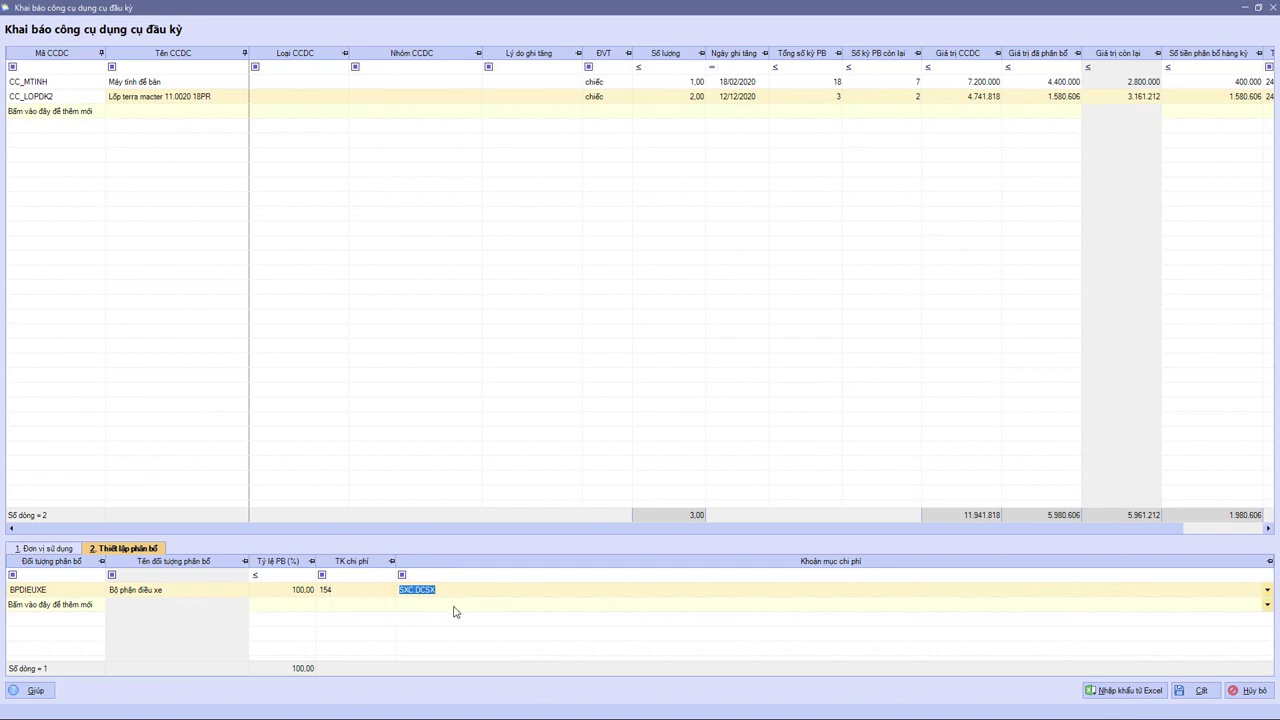
pyautogui.click(336, 590)
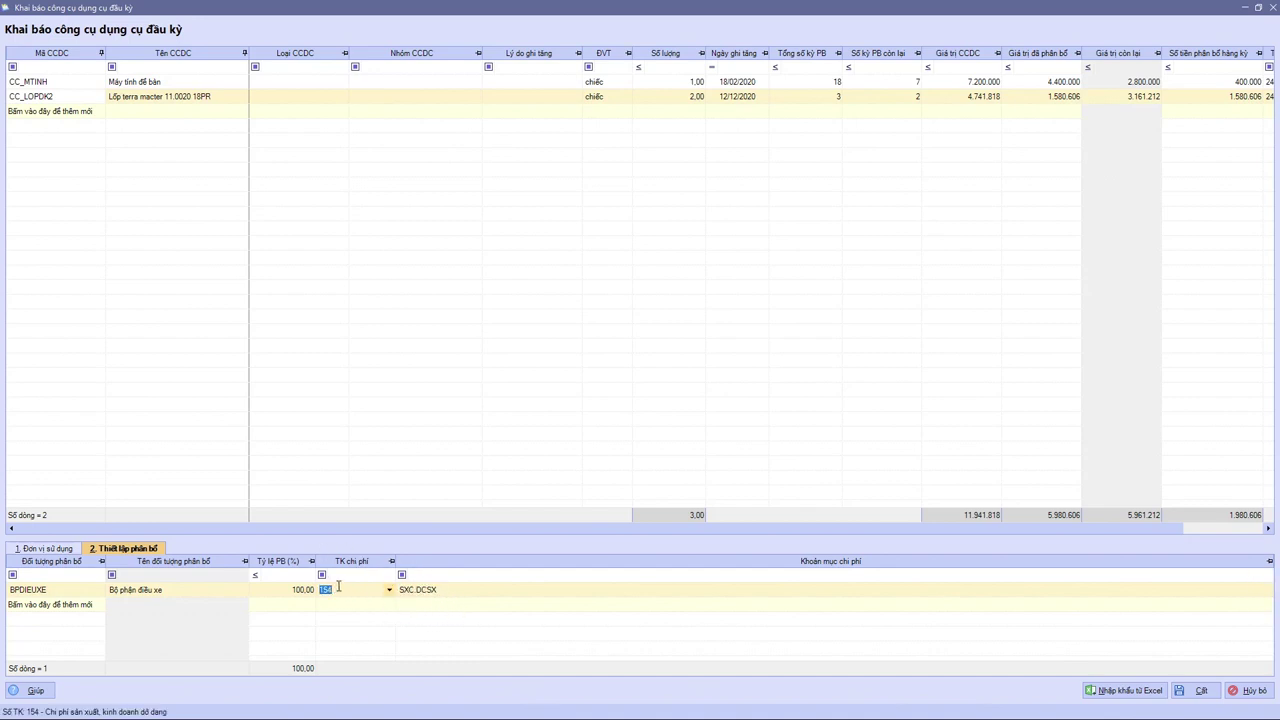
pyautogui.click(440, 597)
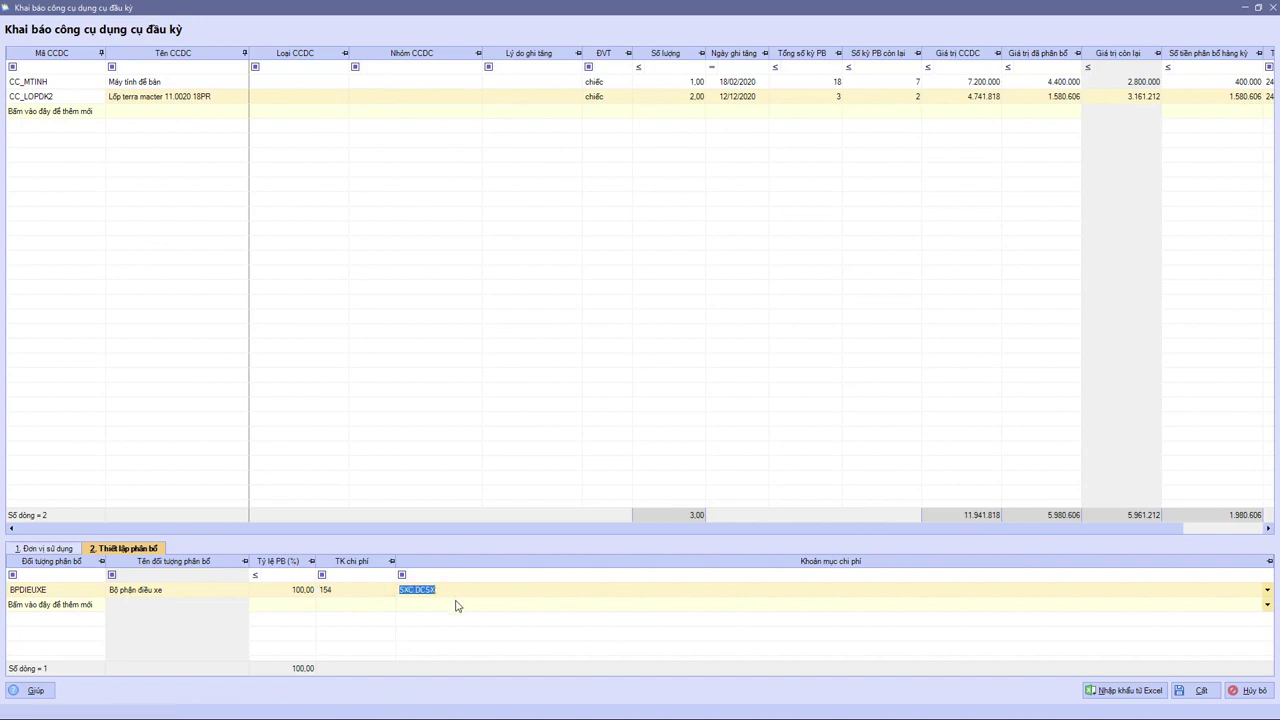
# Check the tools' pending allocation account, save the opening tools declaration and dismiss the notice.
pyautogui.moveTo(337, 531); pyautogui.dragTo(519, 543)
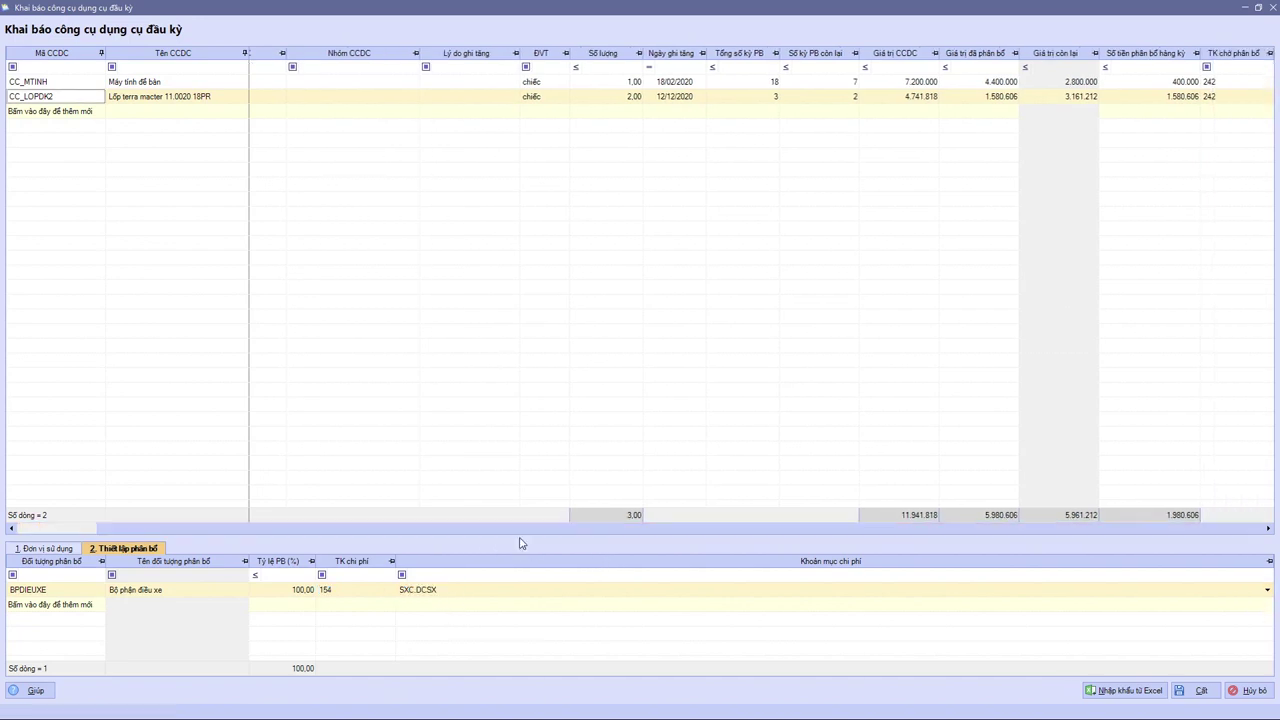
pyautogui.click(893, 83)
pyautogui.click(900, 110)
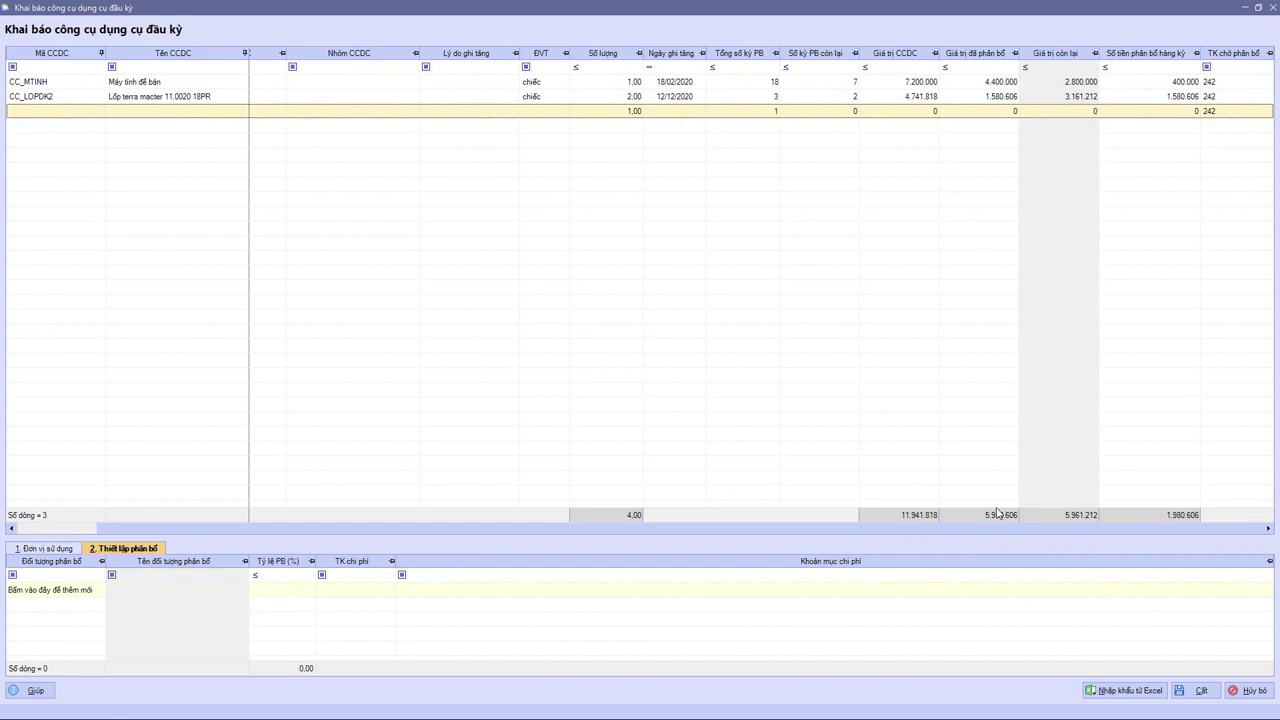
pyautogui.click(1196, 690)
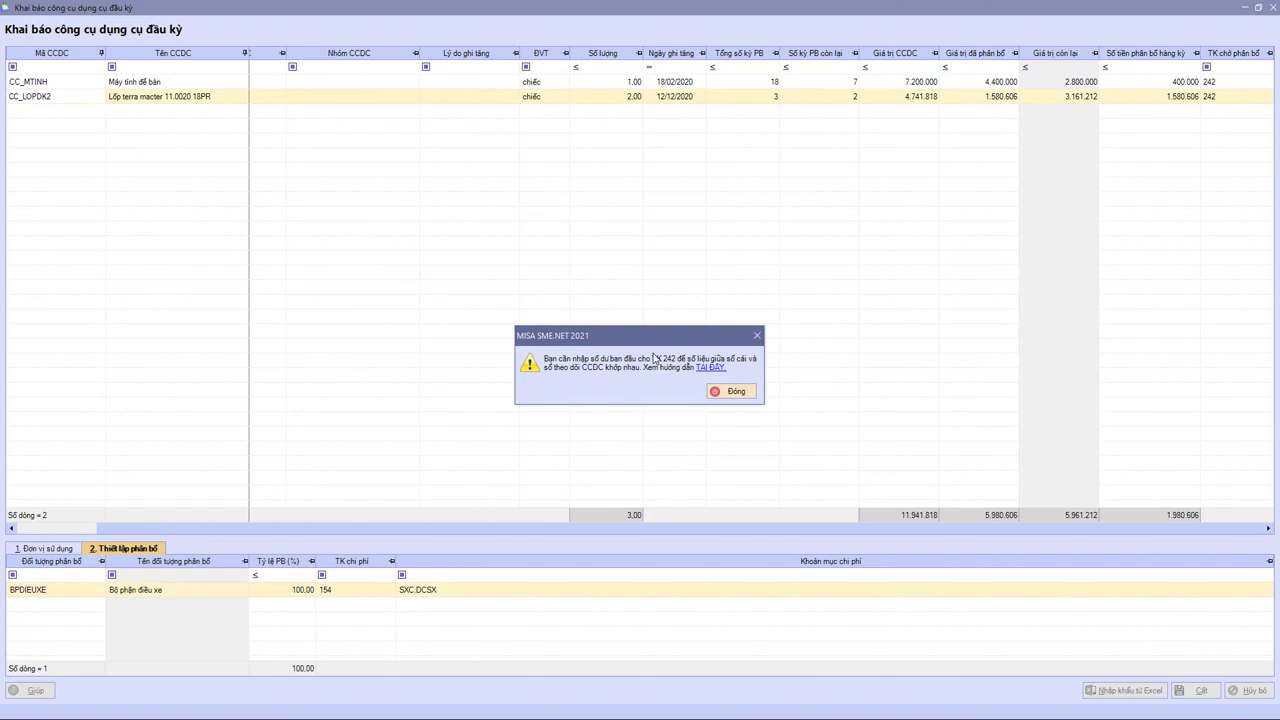
pyautogui.click(729, 392)
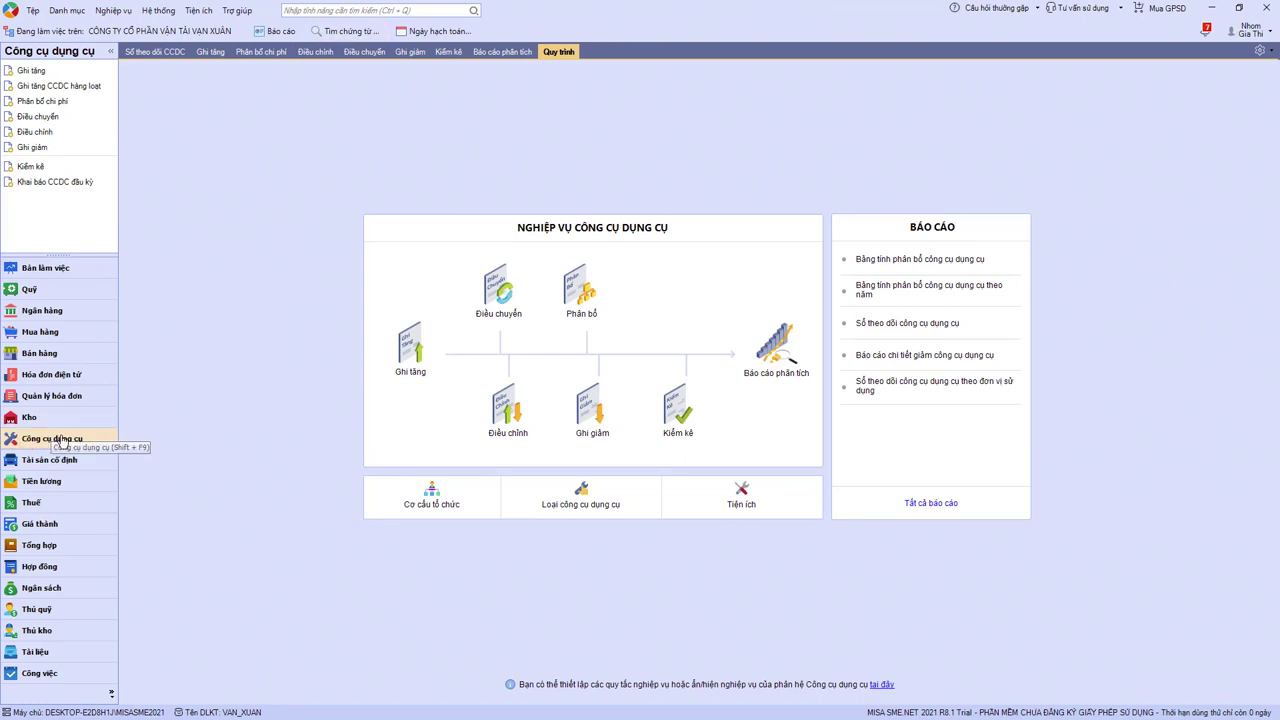
# Open the tool tracking ledger (Sổ theo dõi CCDC) and review the CC_LOPDK2 record with its allocation setup.
pyautogui.click(158, 52)
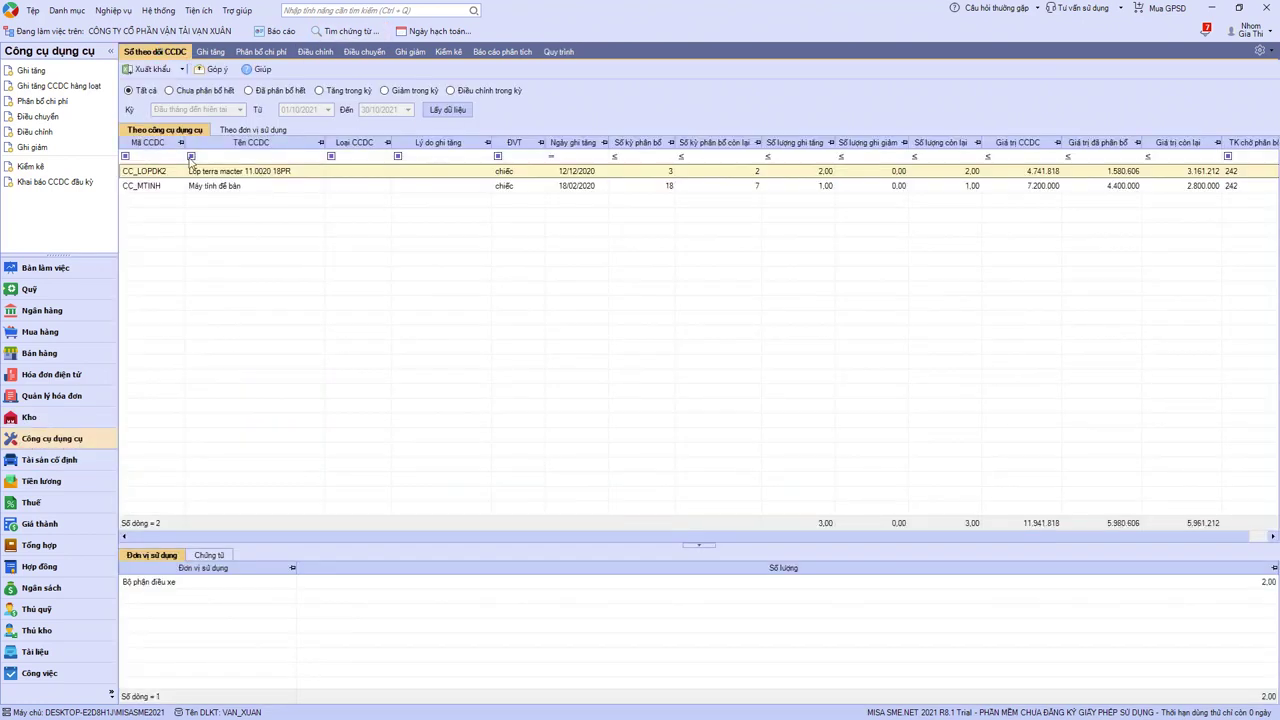
pyautogui.doubleClick(270, 172)
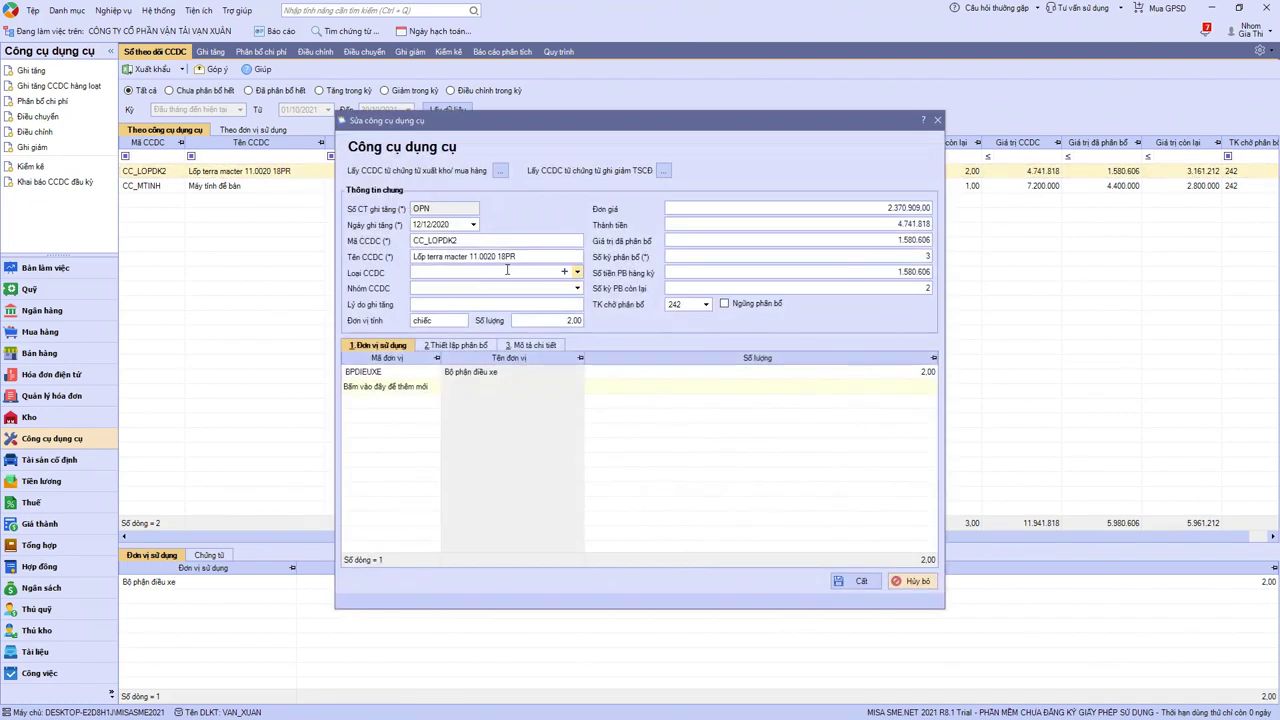
pyautogui.click(472, 345)
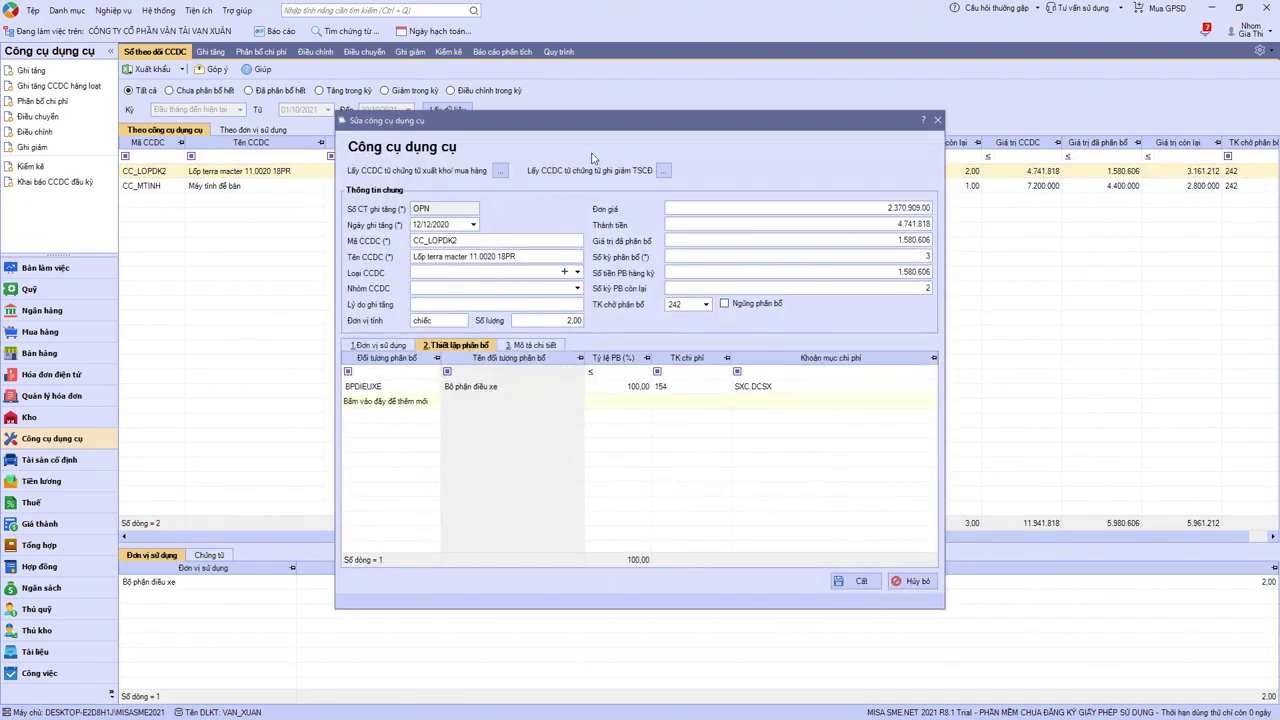
pyautogui.click(833, 584)
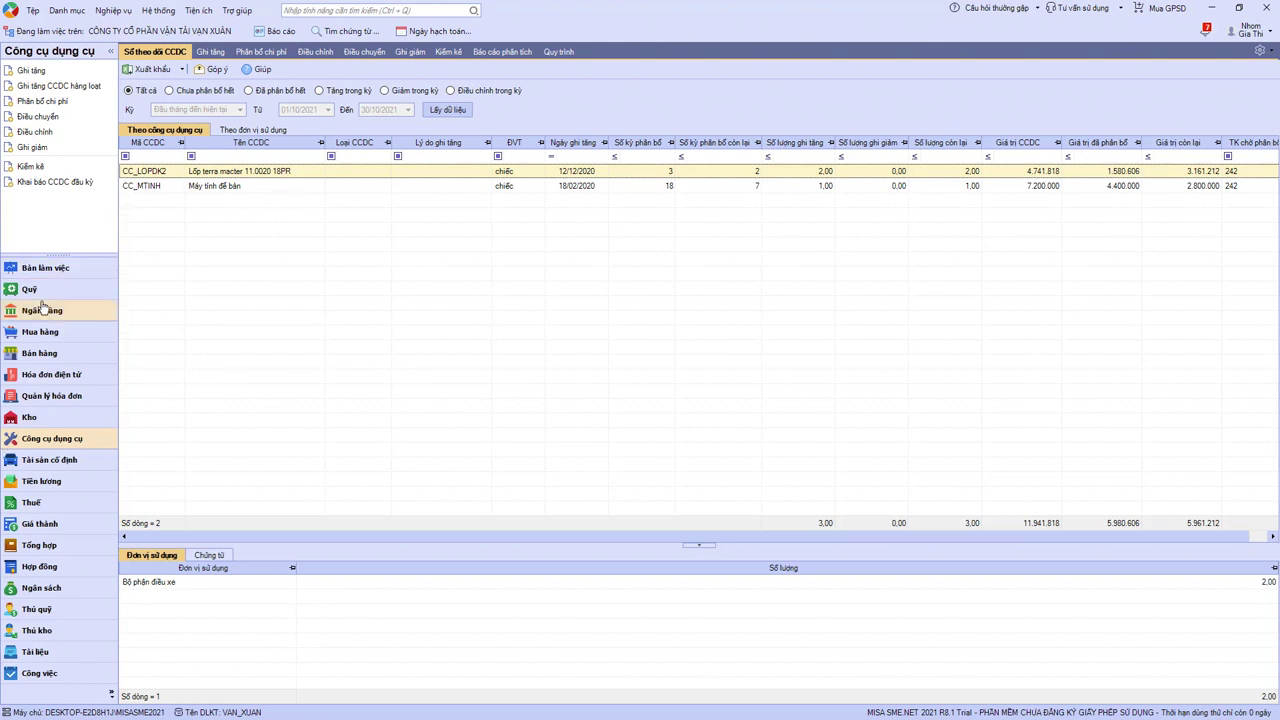
# Open the opening tools declaration (Khai báo CCDC đầu kỳ), start the import from Excel and download the sample data template.
pyautogui.click(48, 183)
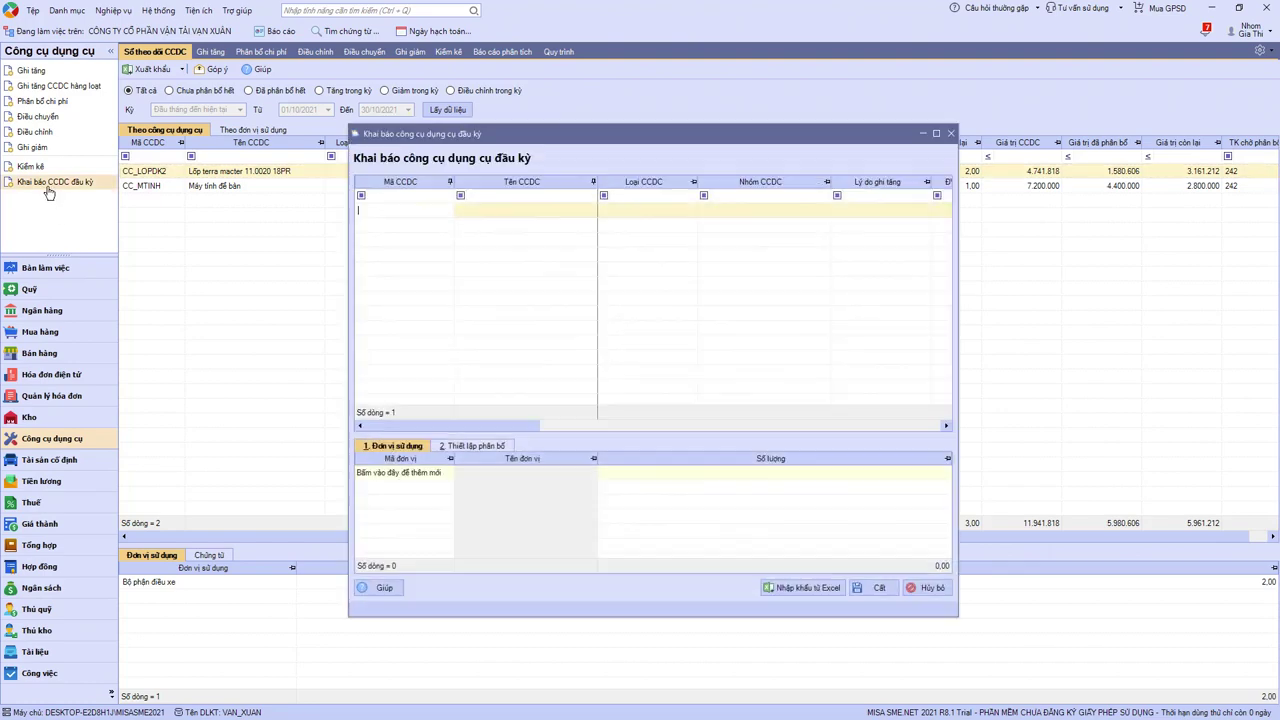
pyautogui.click(802, 587)
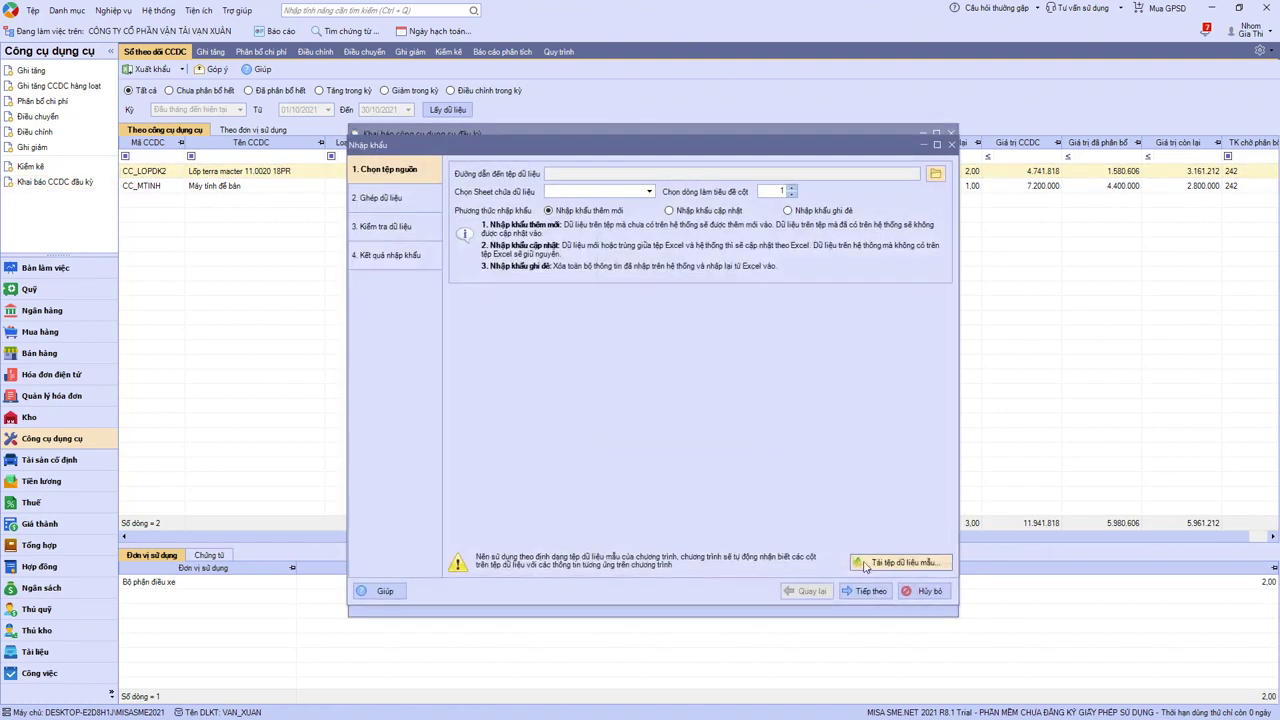
pyautogui.click(895, 563)
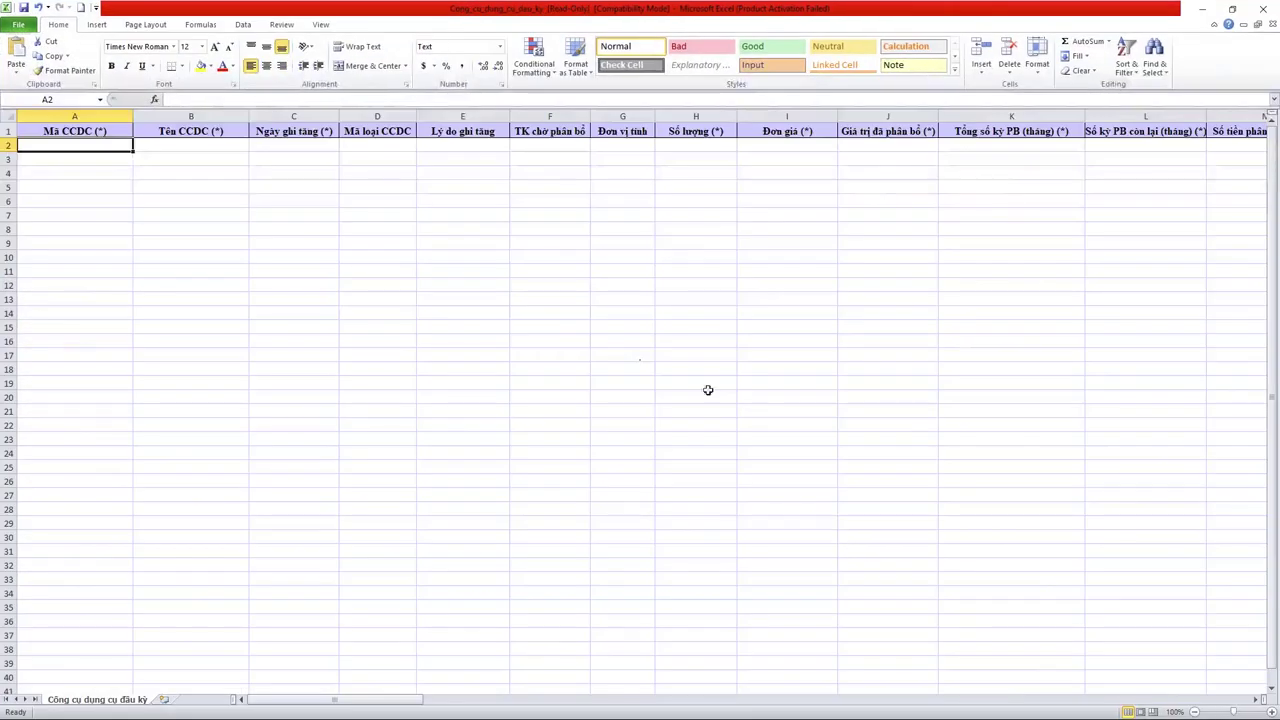
# Review the template's tool code, name, date, type and reason columns, and enter 242 as the pending allocation account (TK chờ phân bổ) in row 2.
pyautogui.click(86, 146)
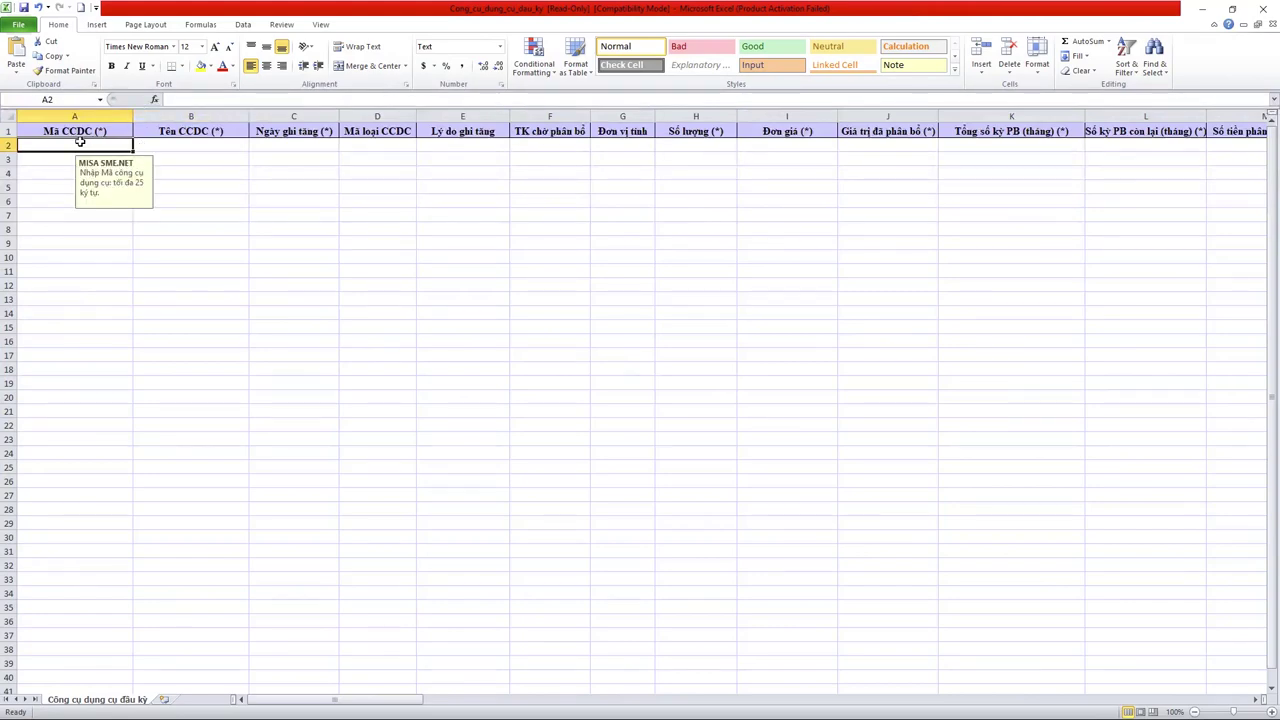
pyautogui.moveTo(130, 152); pyautogui.dragTo(185, 506)
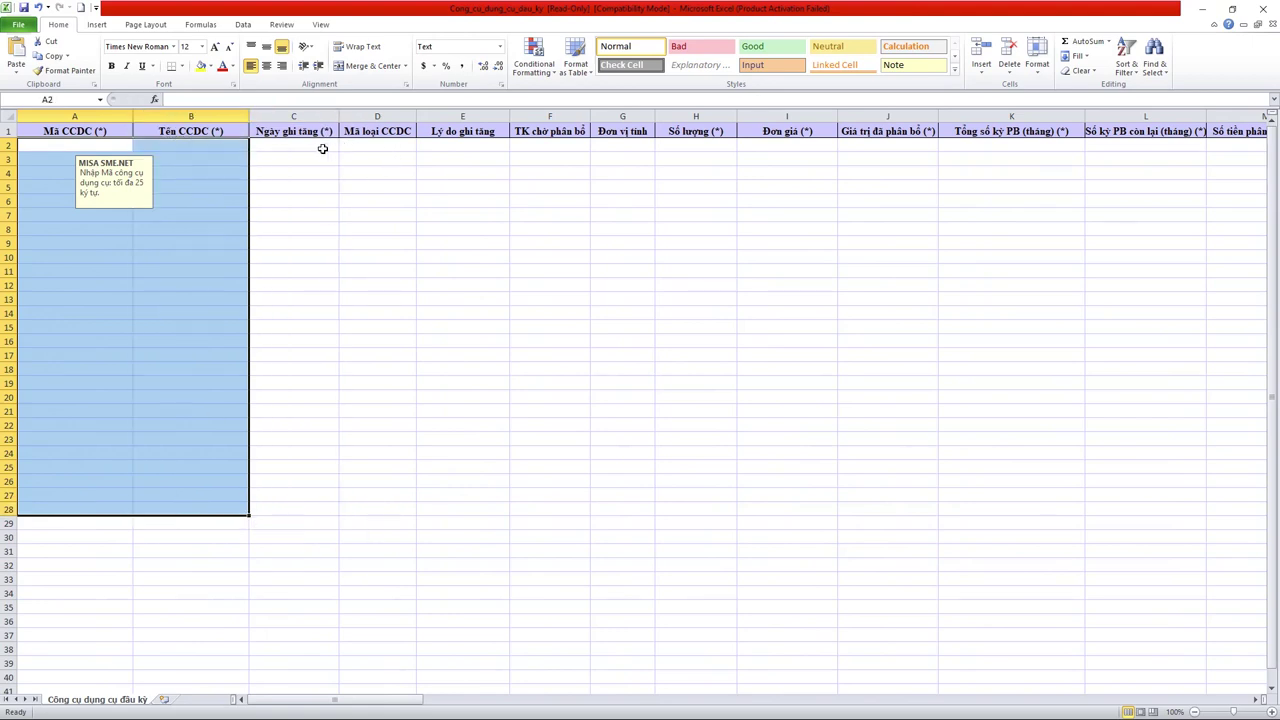
pyautogui.moveTo(323, 149); pyautogui.dragTo(311, 355)
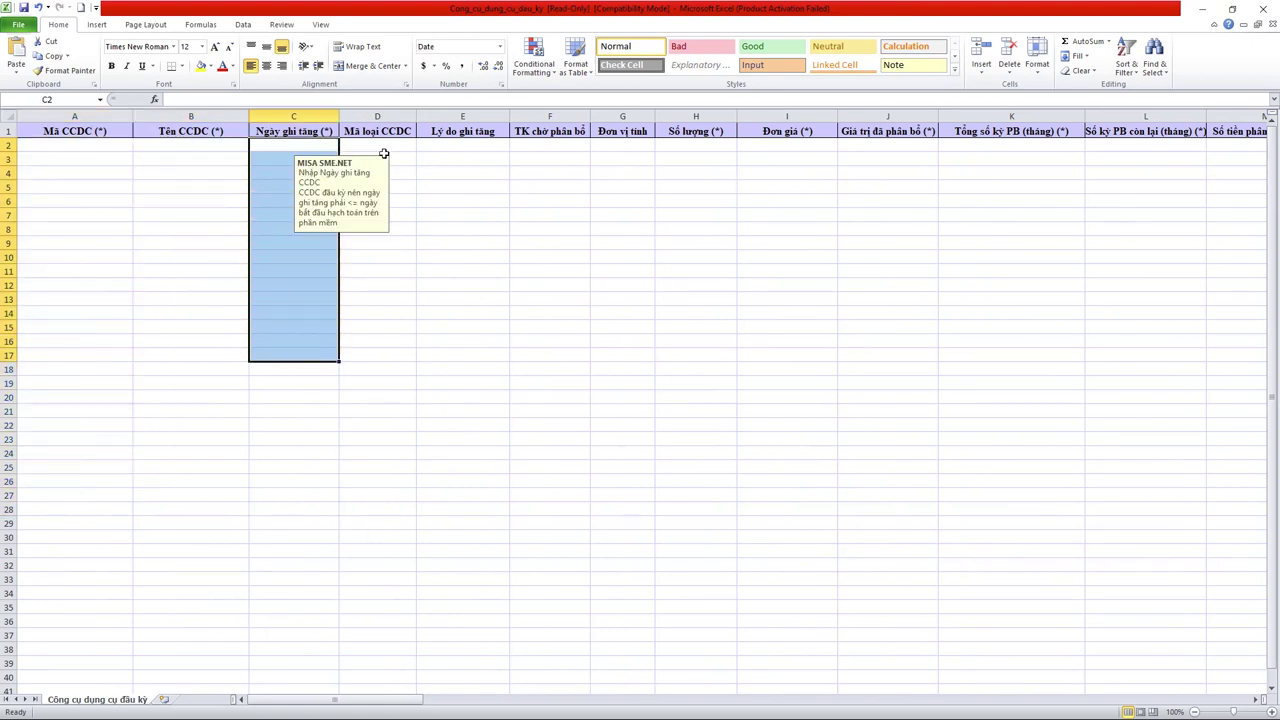
pyautogui.moveTo(382, 146); pyautogui.dragTo(486, 354)
pyautogui.click(541, 143)
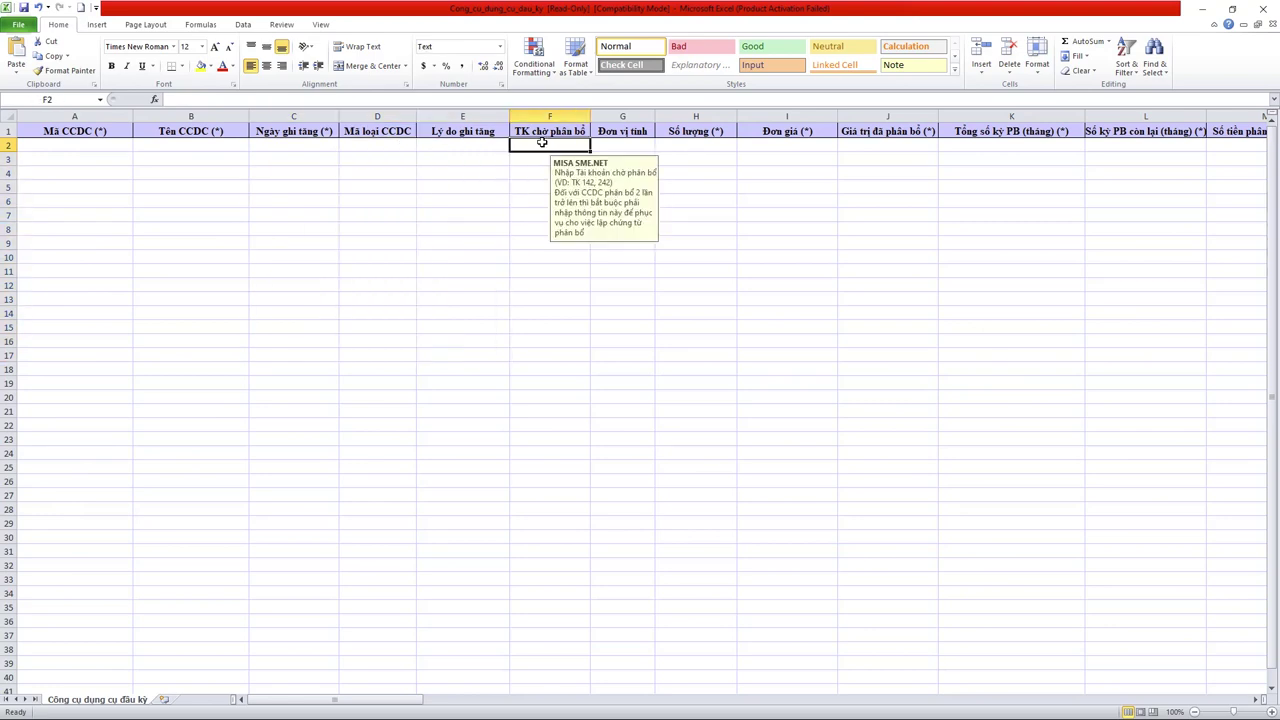
pyautogui.write('242')
pyautogui.press('Tab')
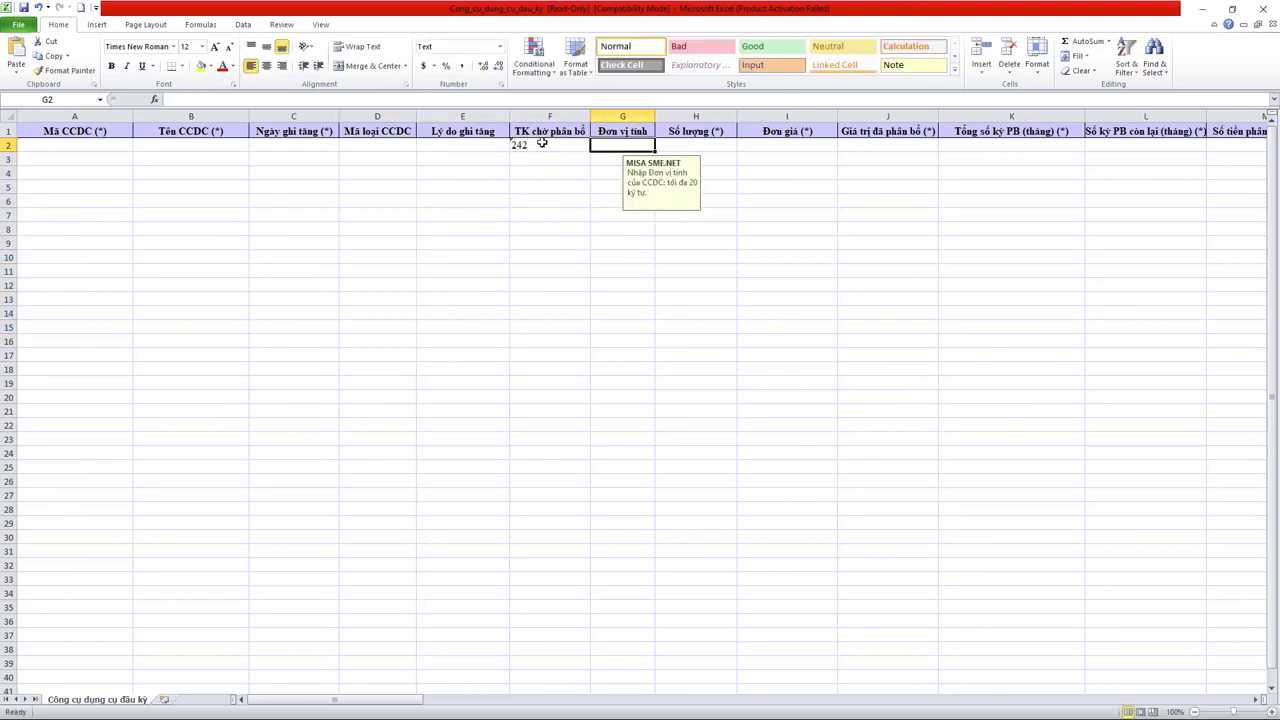
# Examine the input notes of the template's unit, quantity, value, allocation period, using unit and allocation object columns.
pyautogui.press('Tab')
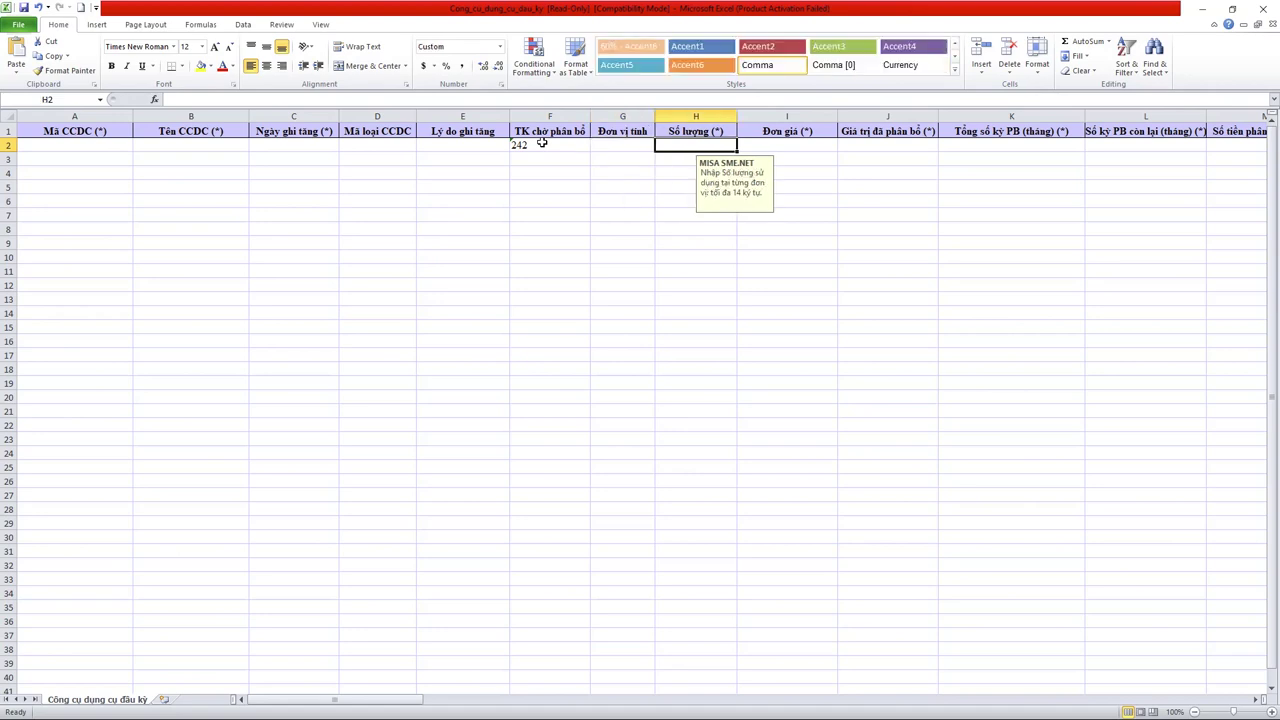
pyautogui.press('Tab')
pyautogui.press('Tab')
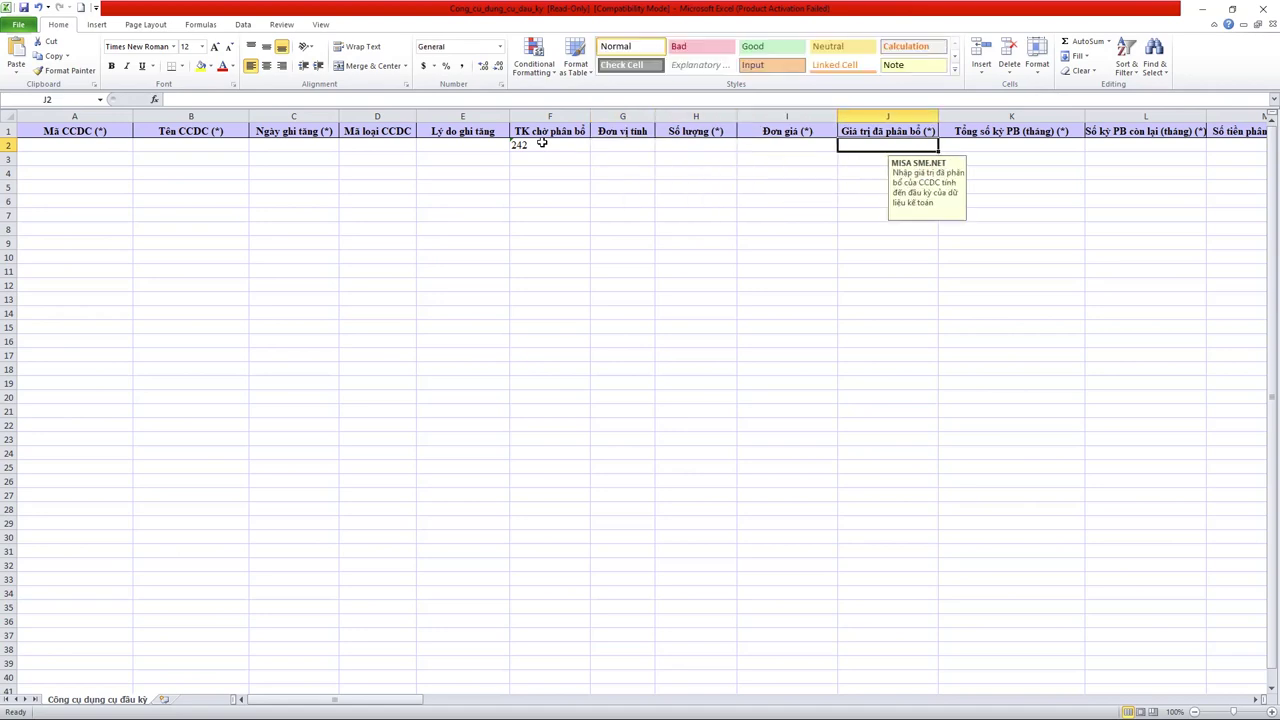
pyautogui.press('Tab')
pyautogui.press('Tab')
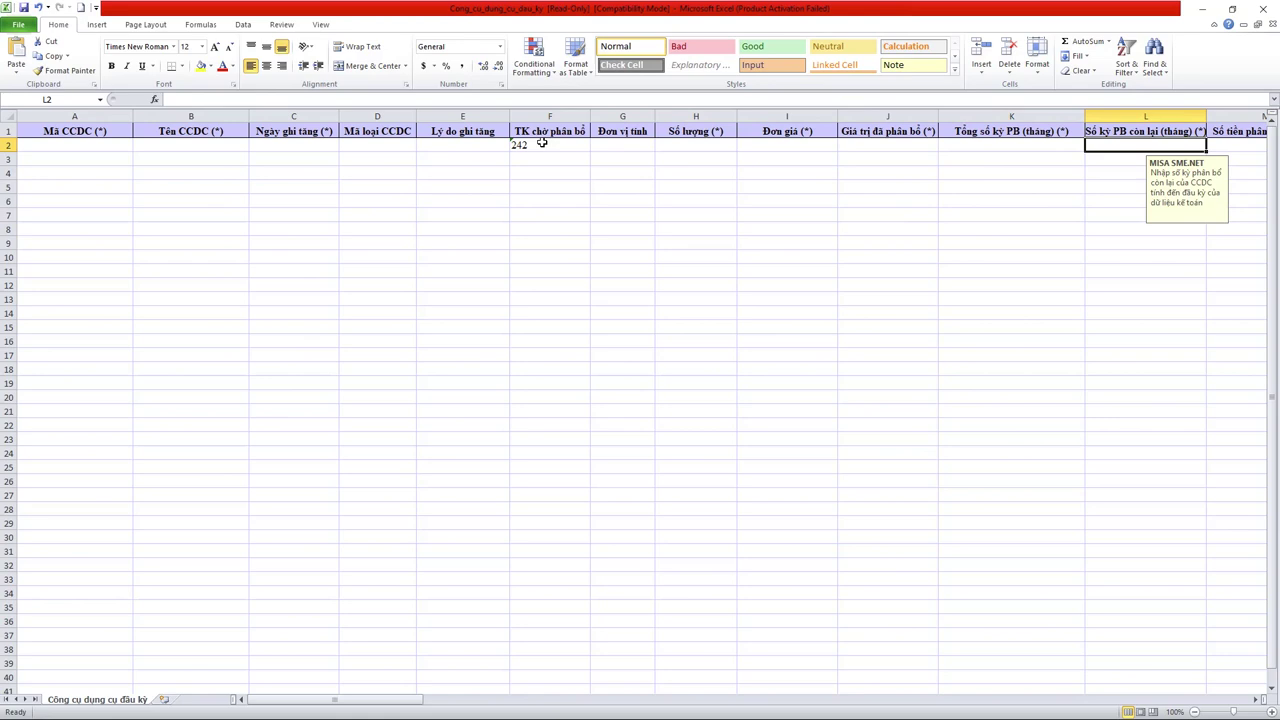
pyautogui.press('Tab')
pyautogui.press('Tab')
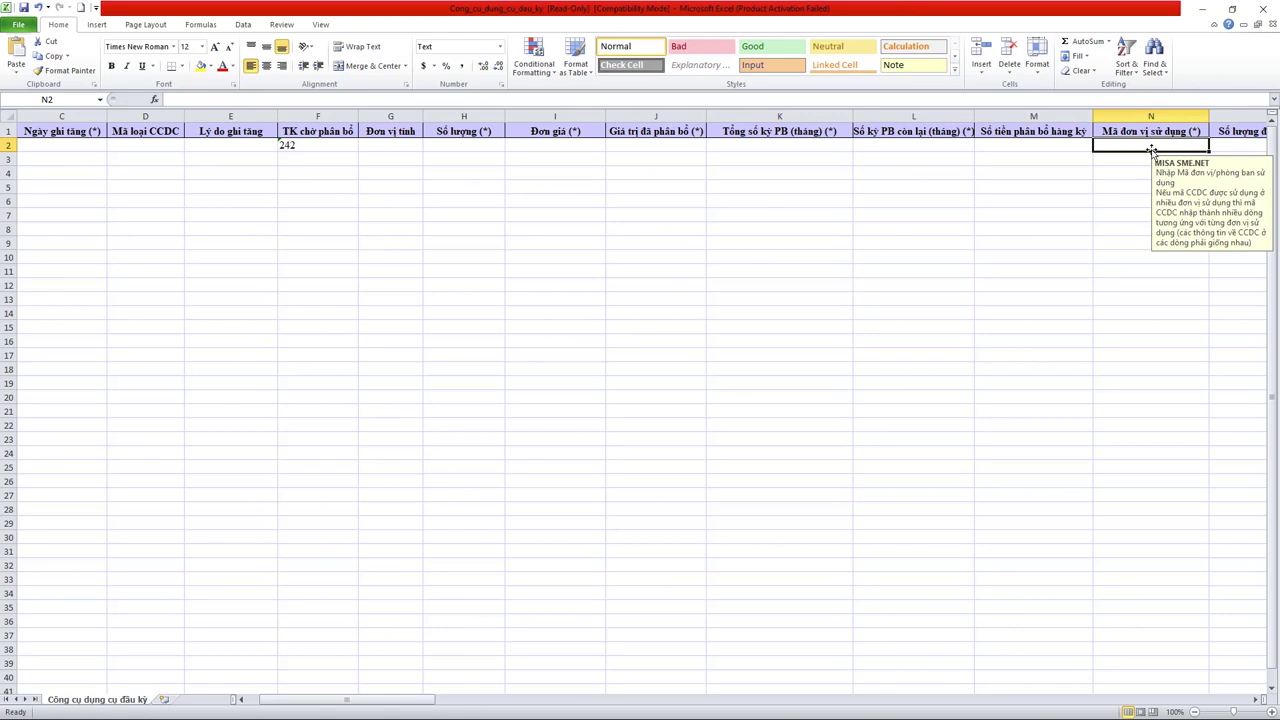
pyautogui.press('Tab')
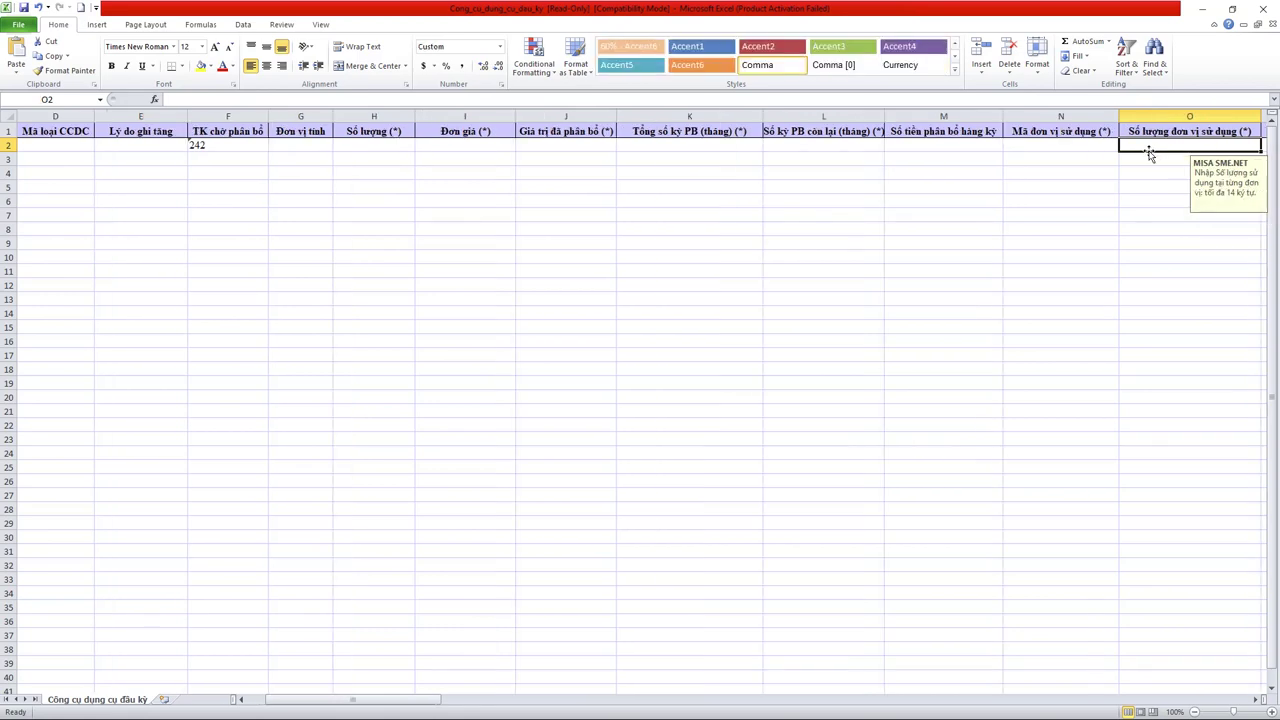
pyautogui.click(372, 147)
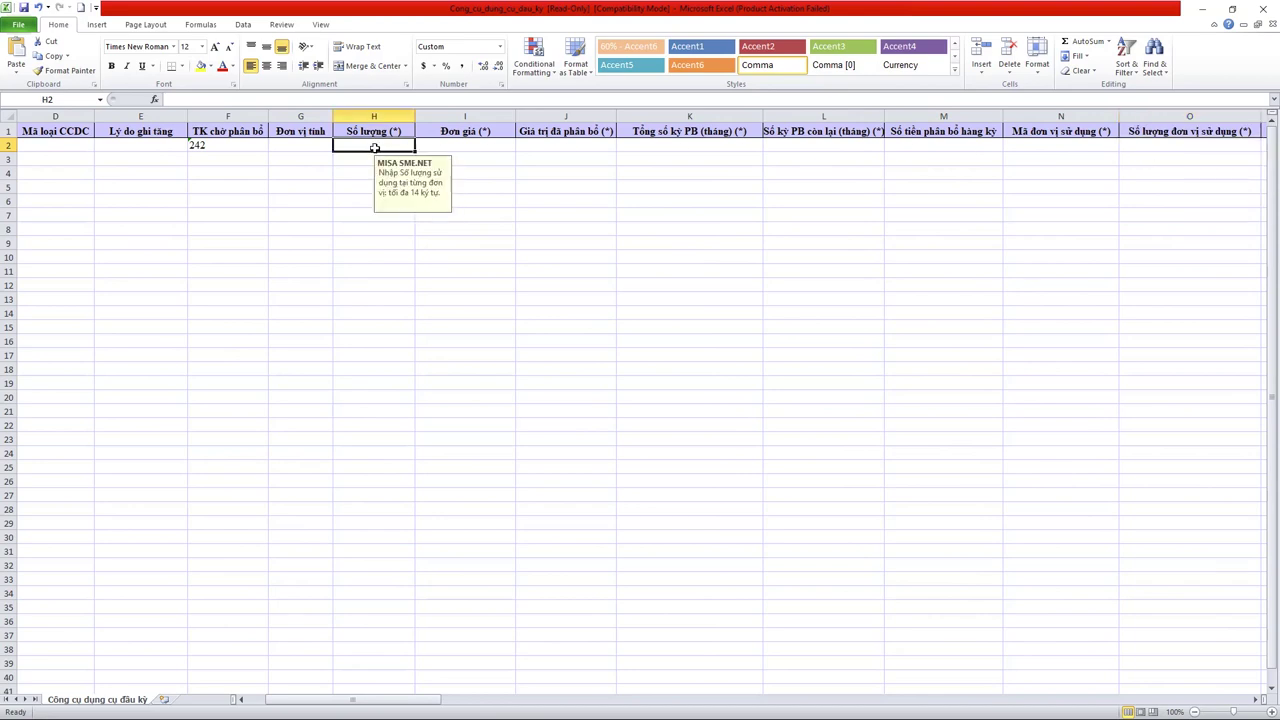
pyautogui.hscroll(2, 1054, 156)
pyautogui.click(1147, 147)
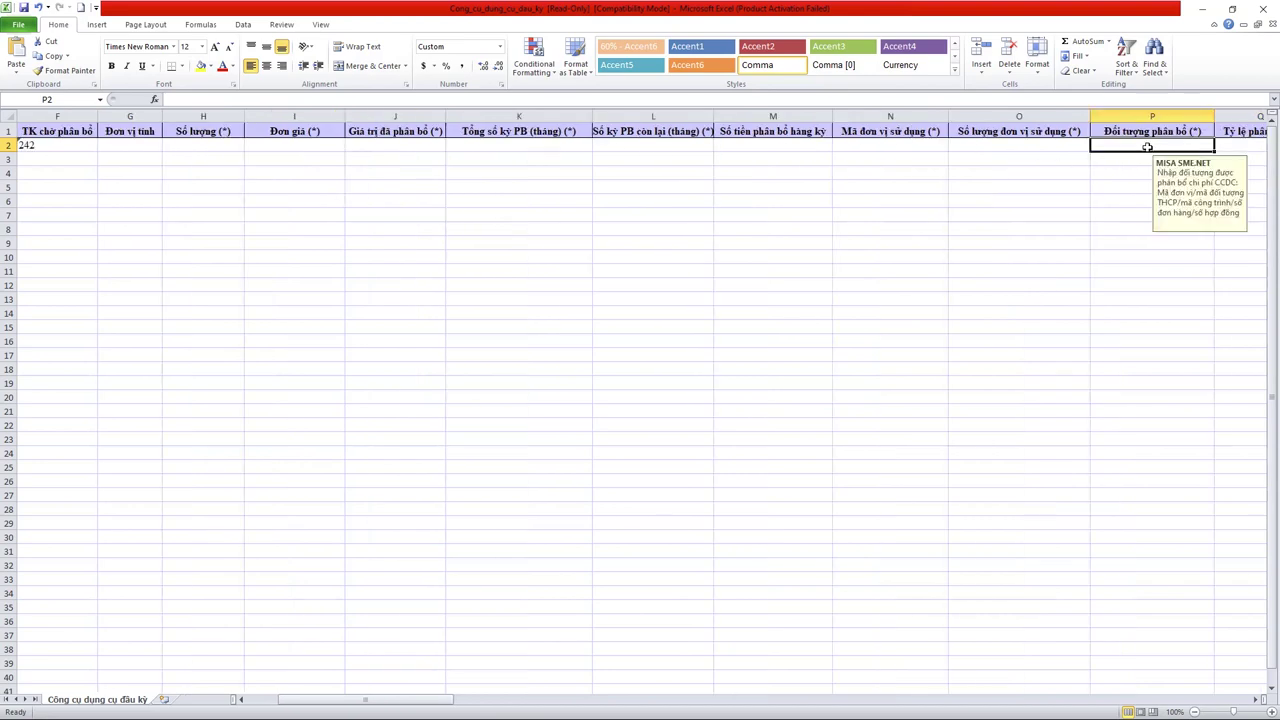
# Review the using unit column and enter 100 as the allocation rate (Tỷ lệ phân bổ) in row 2.
pyautogui.click(908, 145)
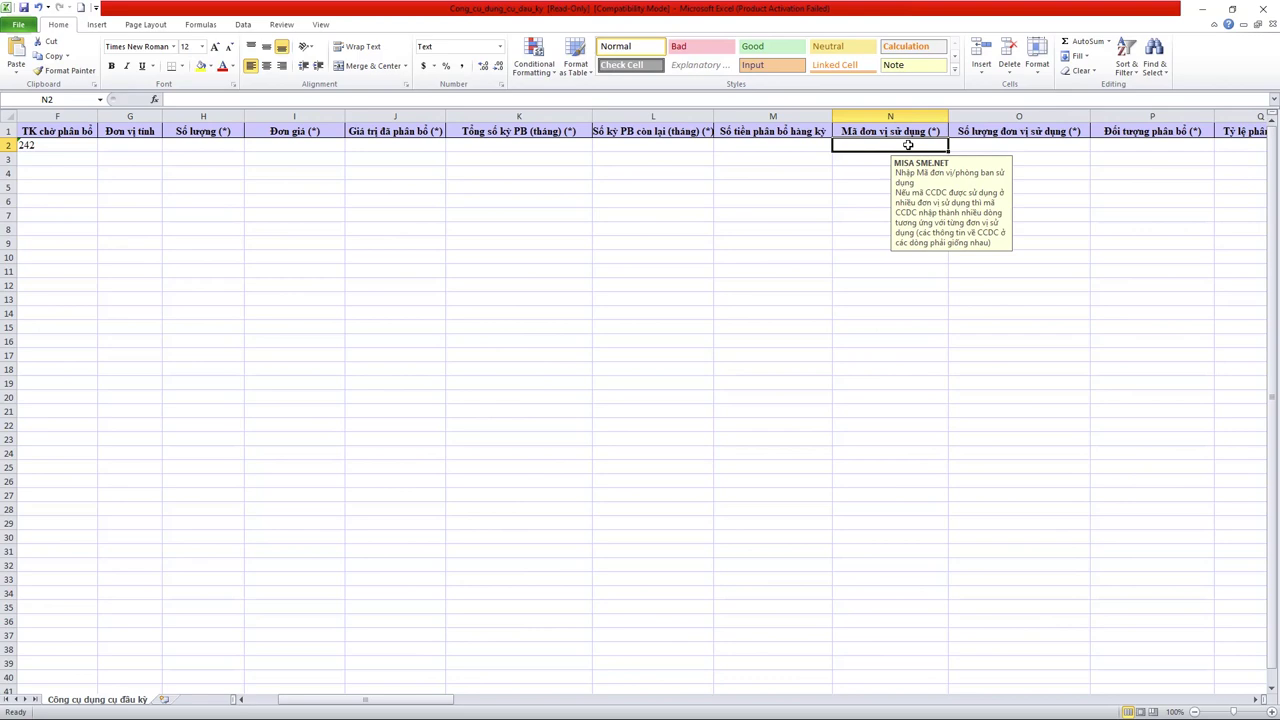
pyautogui.press('Right')
pyautogui.press('Right')
pyautogui.press('Right')
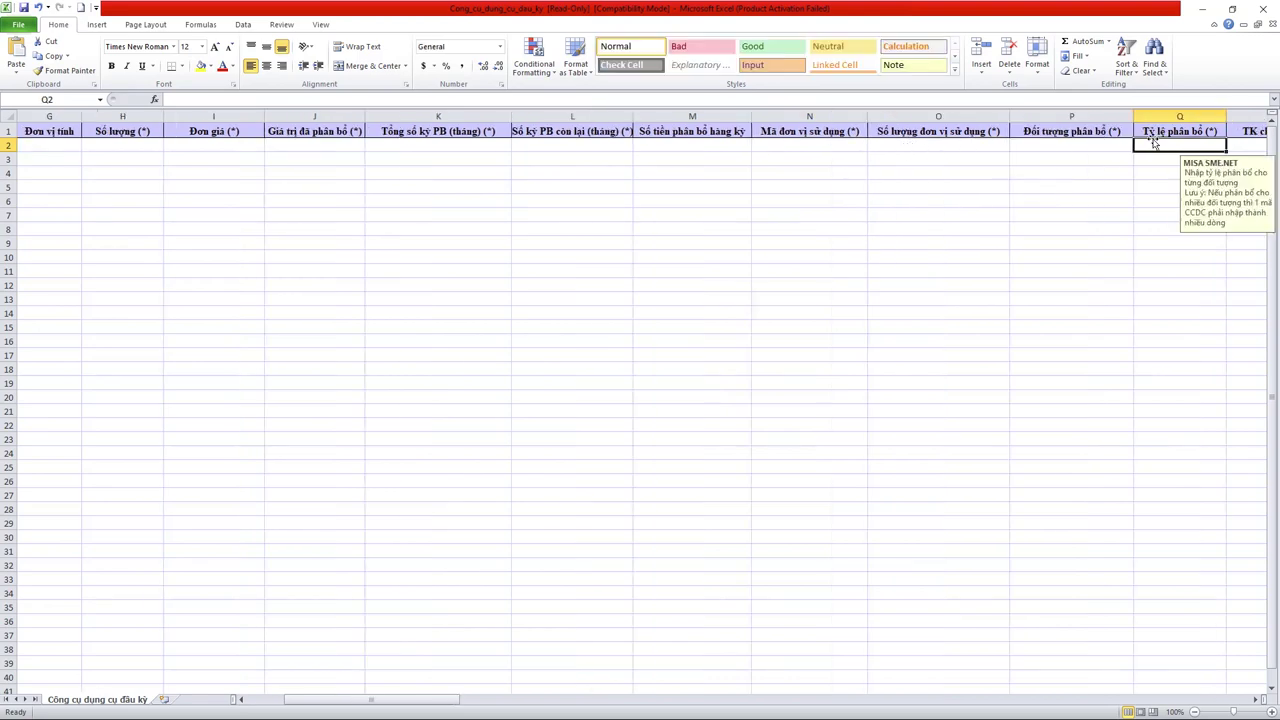
pyautogui.write('100')
pyautogui.press('Tab')
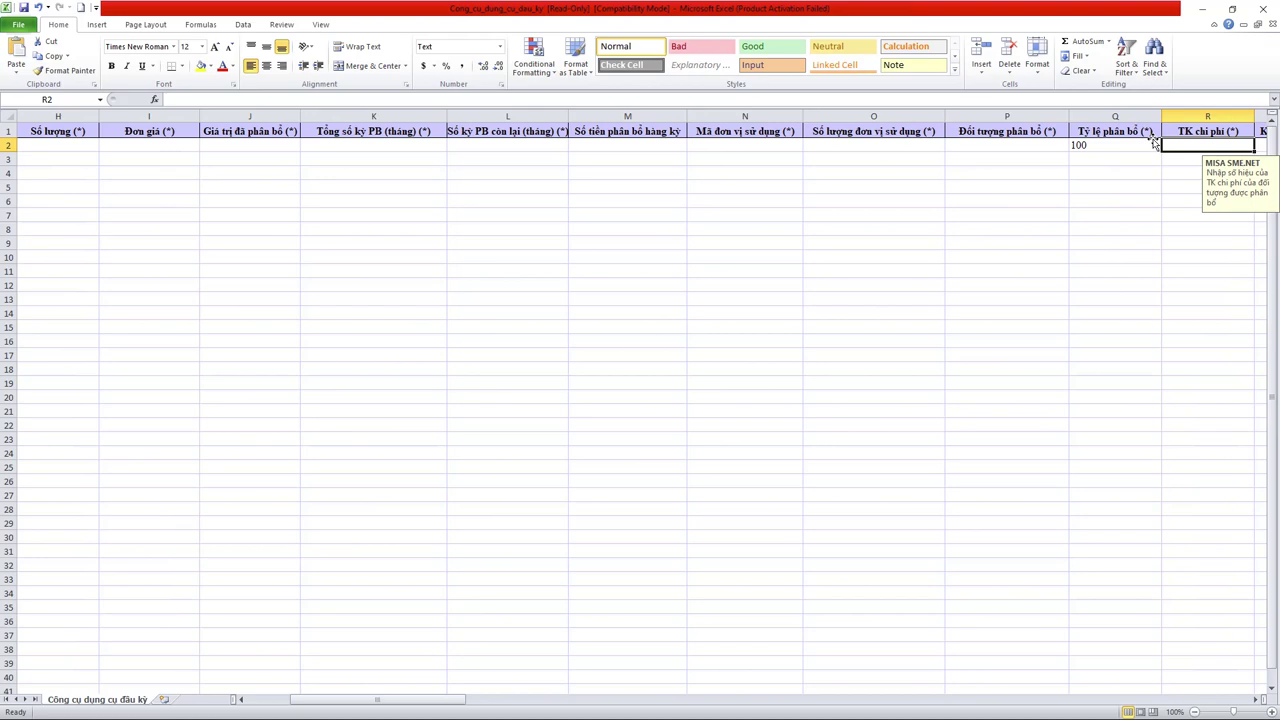
# Enter the sample cost accounts (TK chi phí) 6422 in row 2 and 154 in row 3.
pyautogui.write('64')
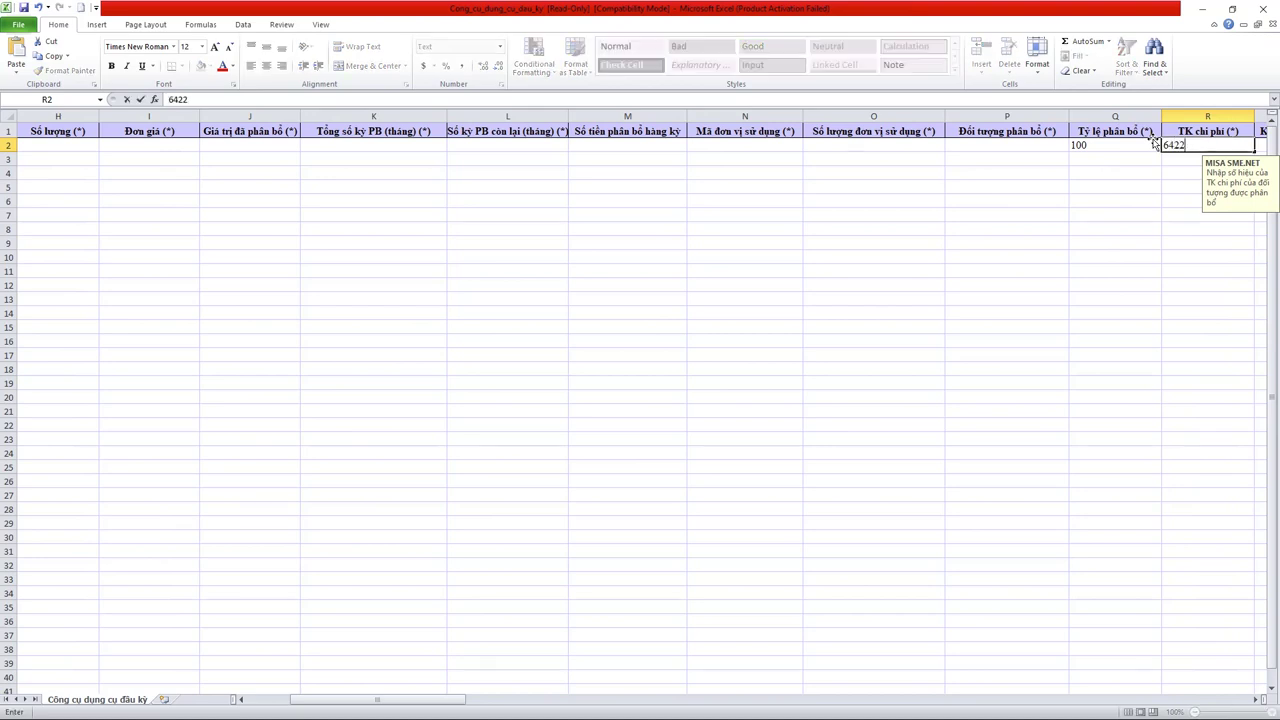
pyautogui.write('22')
pyautogui.press('Tab')
pyautogui.click(1127, 159)
pyautogui.write('154')
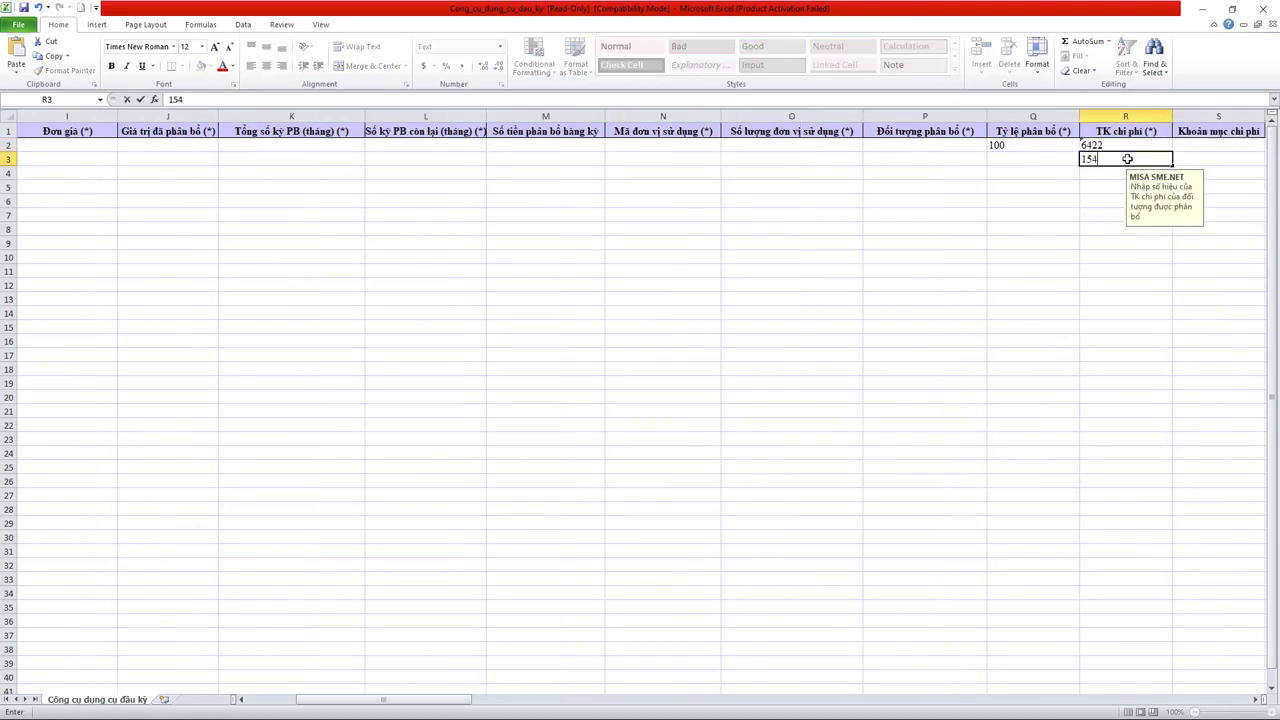
pyautogui.press('Tab')
pyautogui.hscroll(1, 1127, 159)
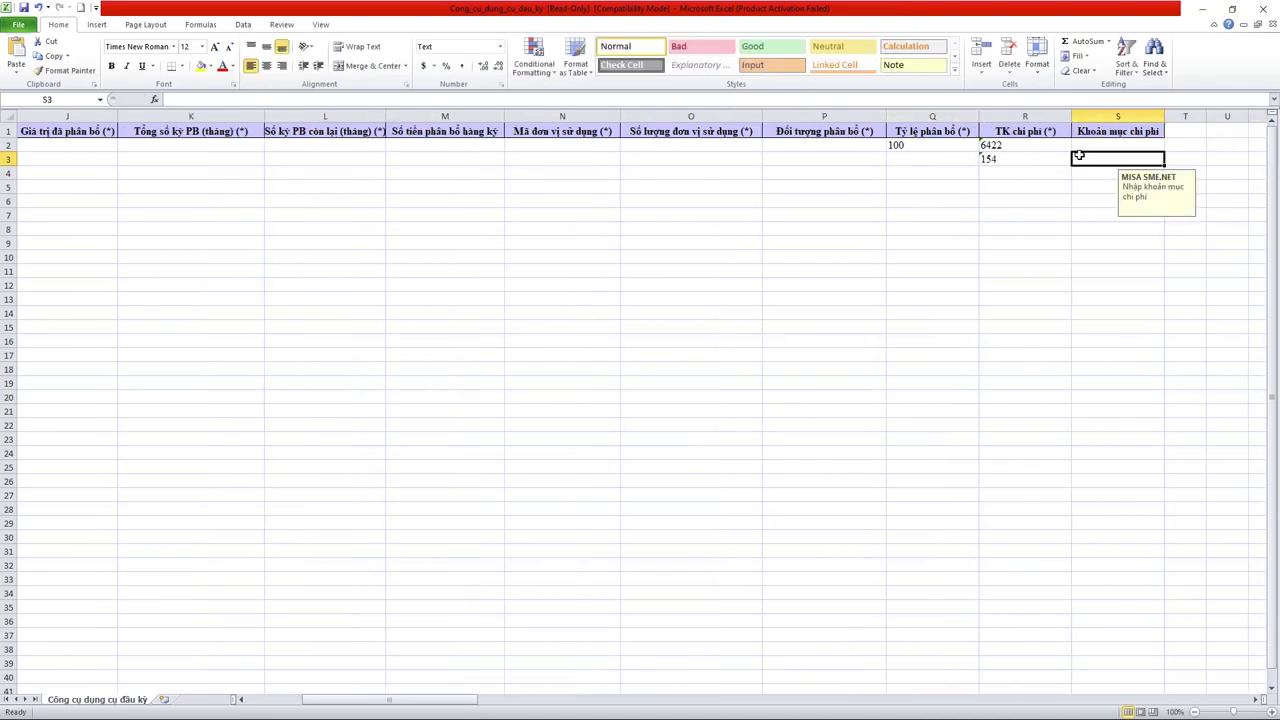
pyautogui.write('sxcf')
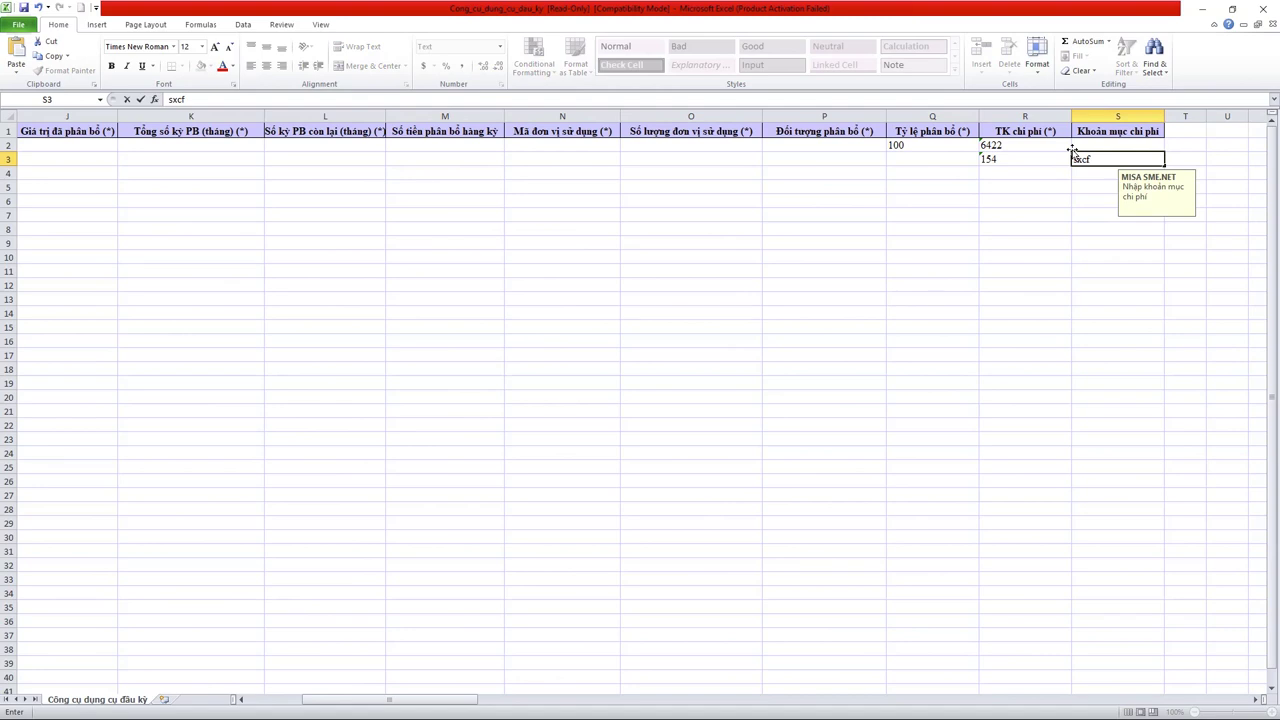
pyautogui.press('BackSpace')
pyautogui.press('BackSpace')
# Switch to MISA SME, cancel the Excel import and look for the expense items in the allocation setup of the opening declaration.
pyautogui.press('super')
pyautogui.hotkey('alt', 'Tab')
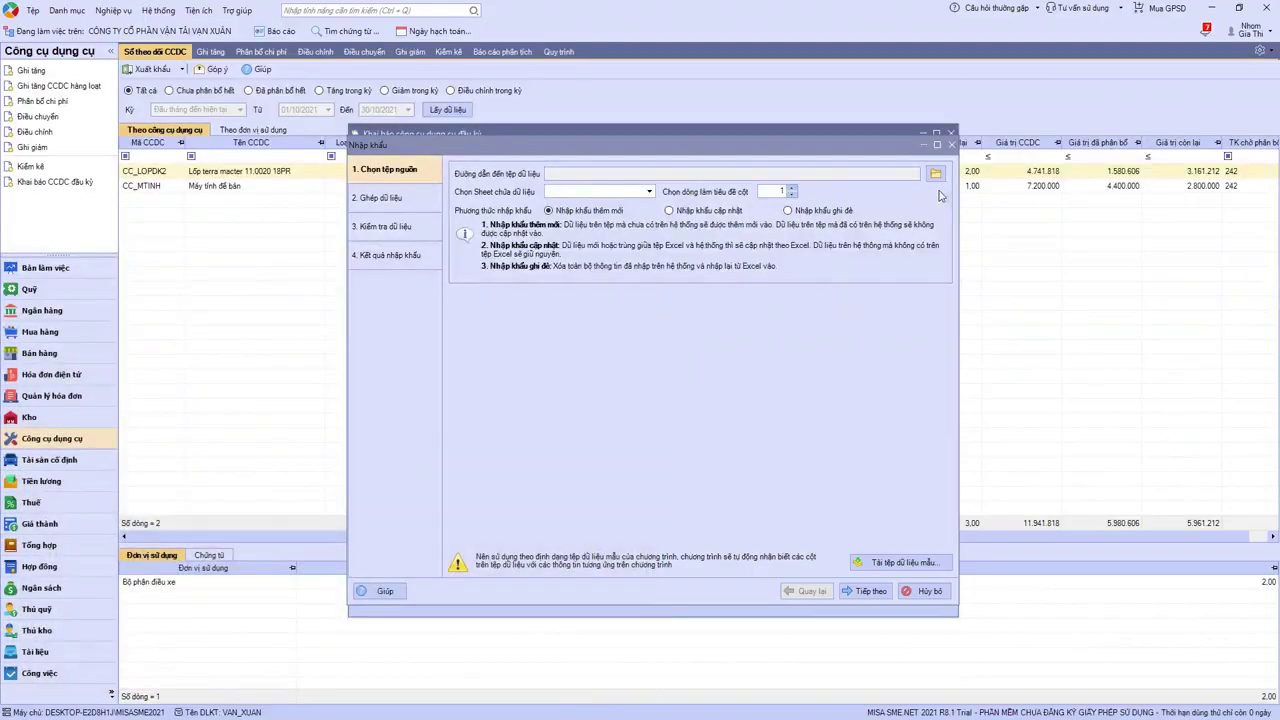
pyautogui.click(928, 594)
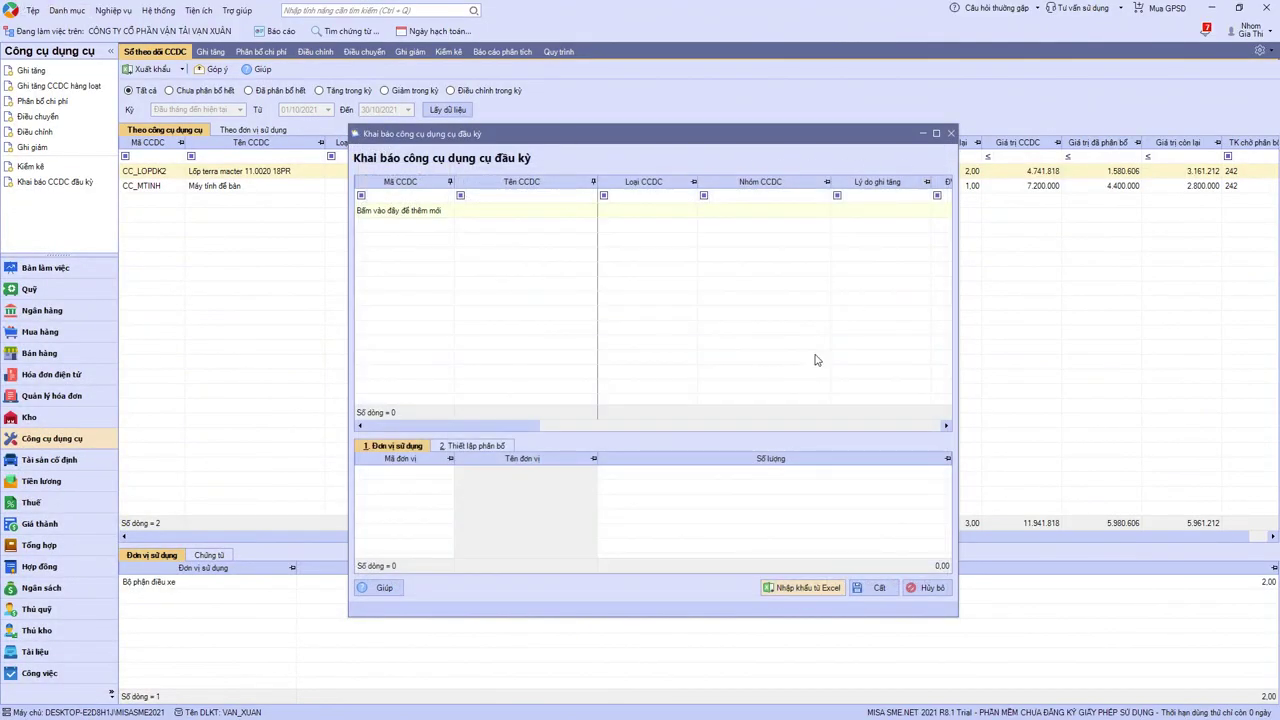
pyautogui.click(477, 448)
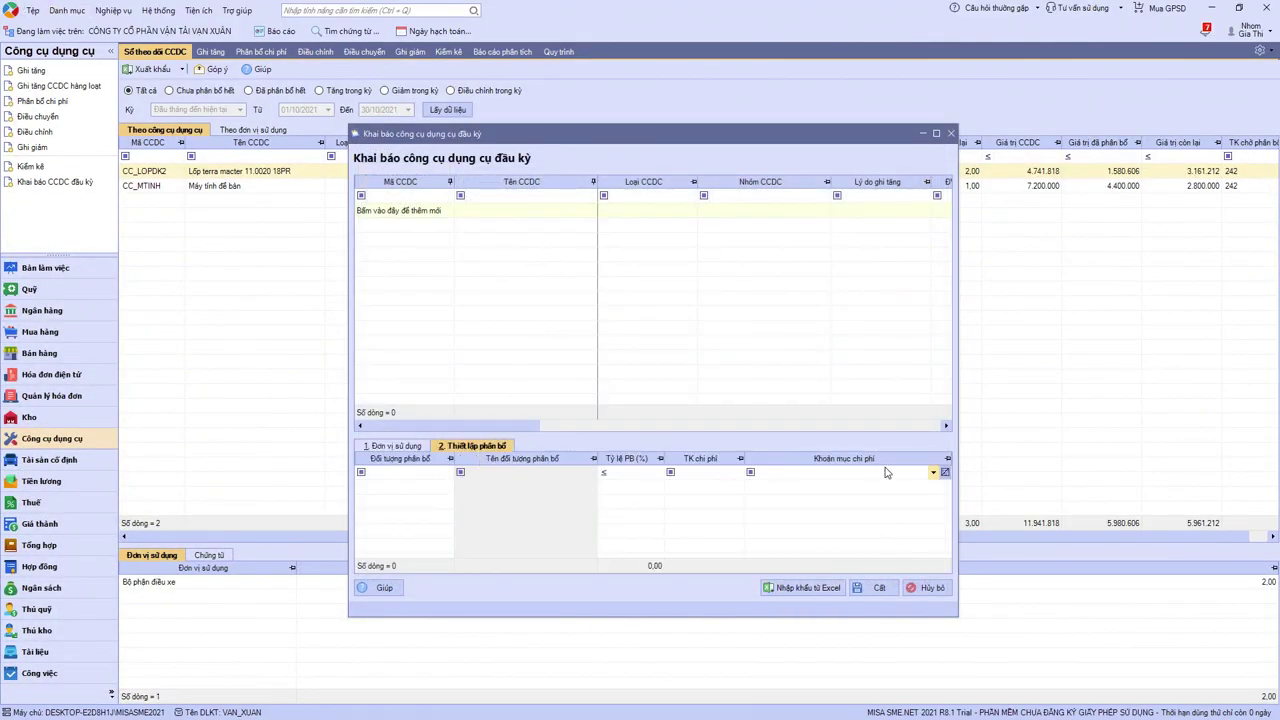
pyautogui.click(933, 477)
pyautogui.click(811, 529)
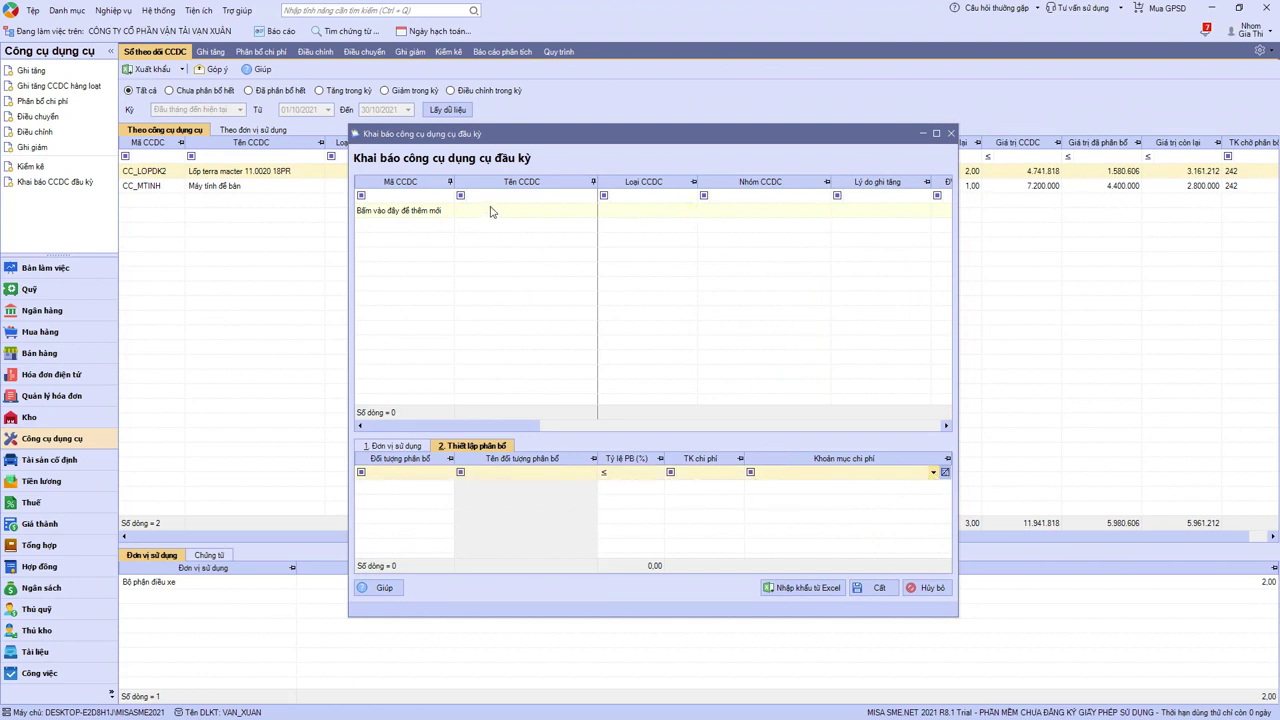
# Add a trial tool row with code w and look up the production overhead (SXC) codes in its expense item list.
pyautogui.click(383, 212)
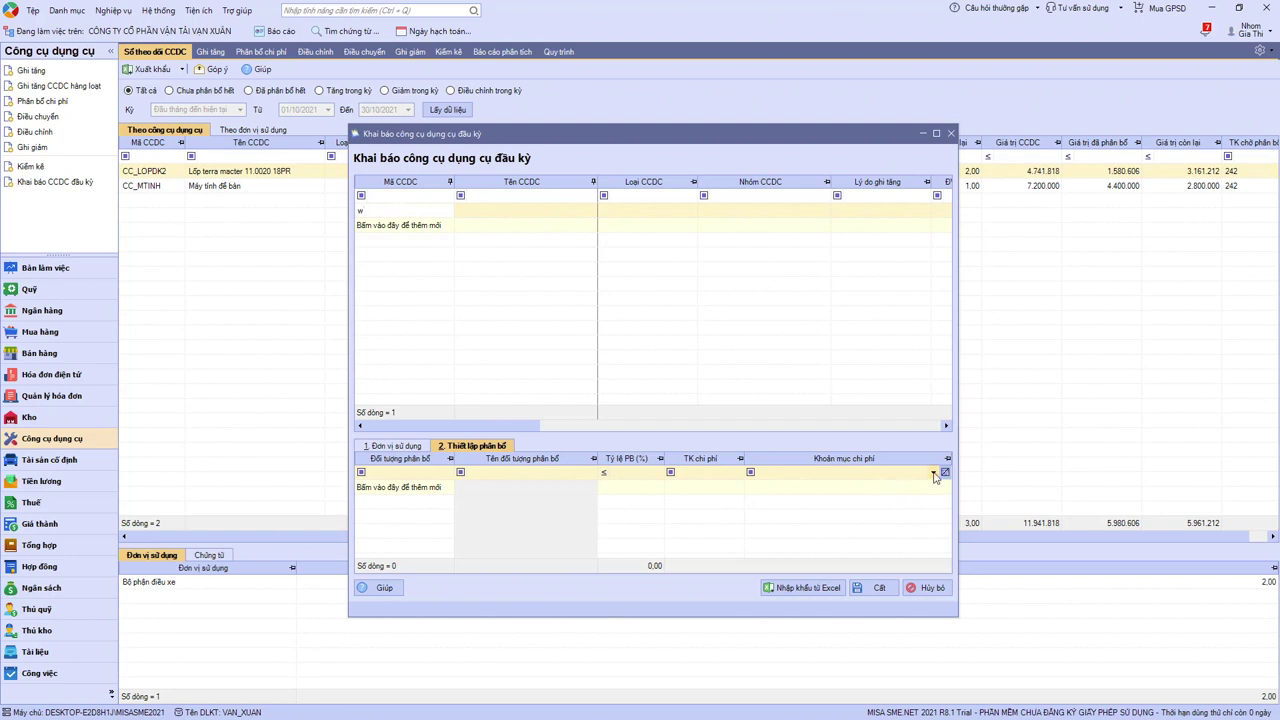
pyautogui.click(935, 489)
pyautogui.click(944, 487)
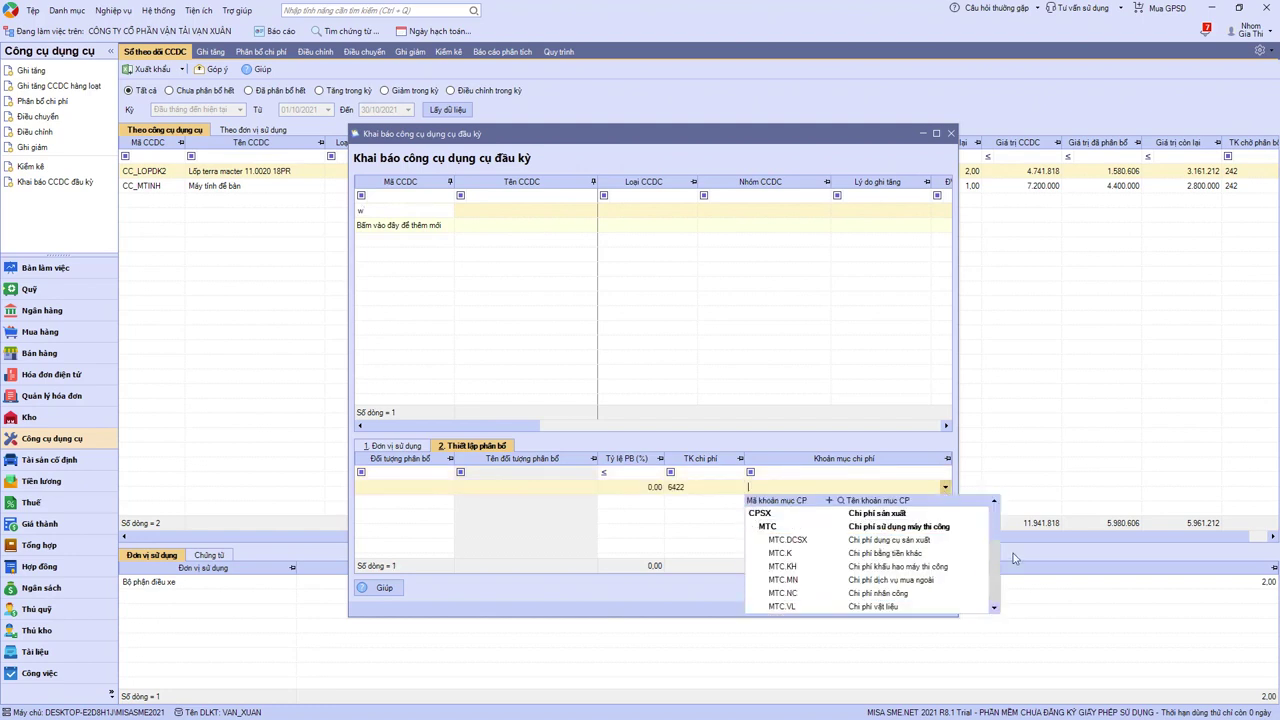
pyautogui.moveTo(998, 538); pyautogui.dragTo(987, 597)
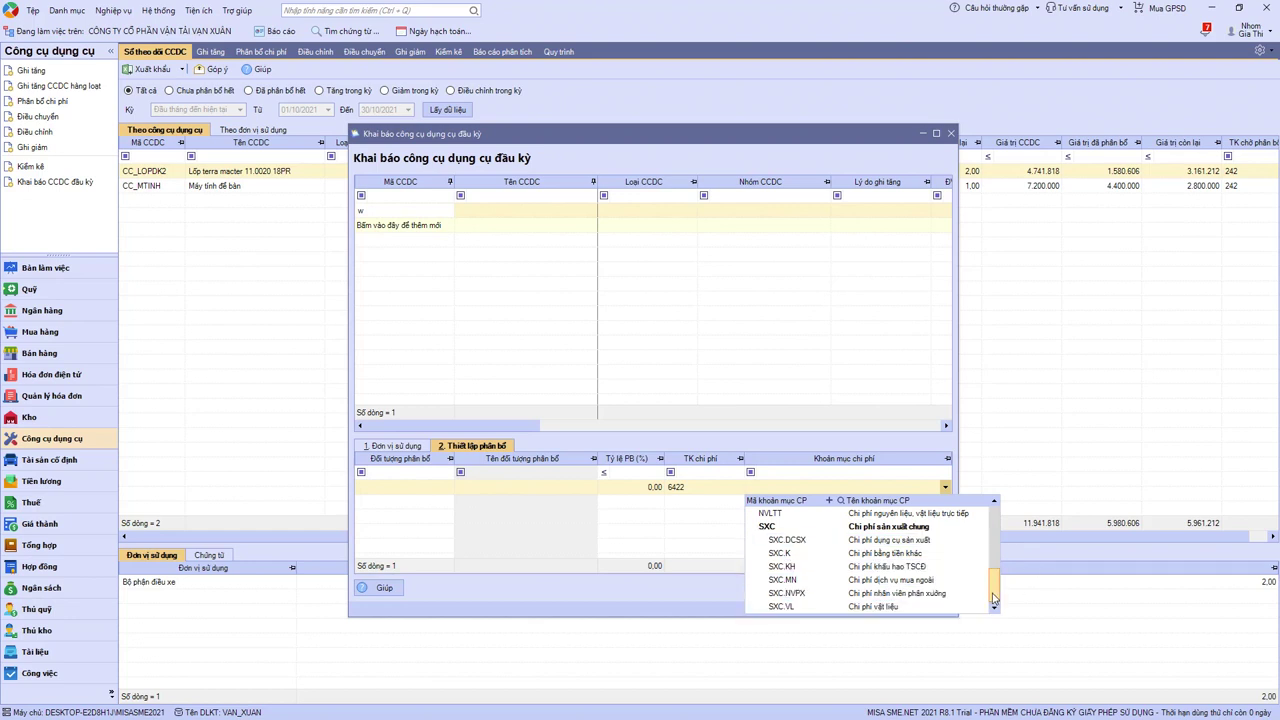
pyautogui.scroll(2, 993, 598)
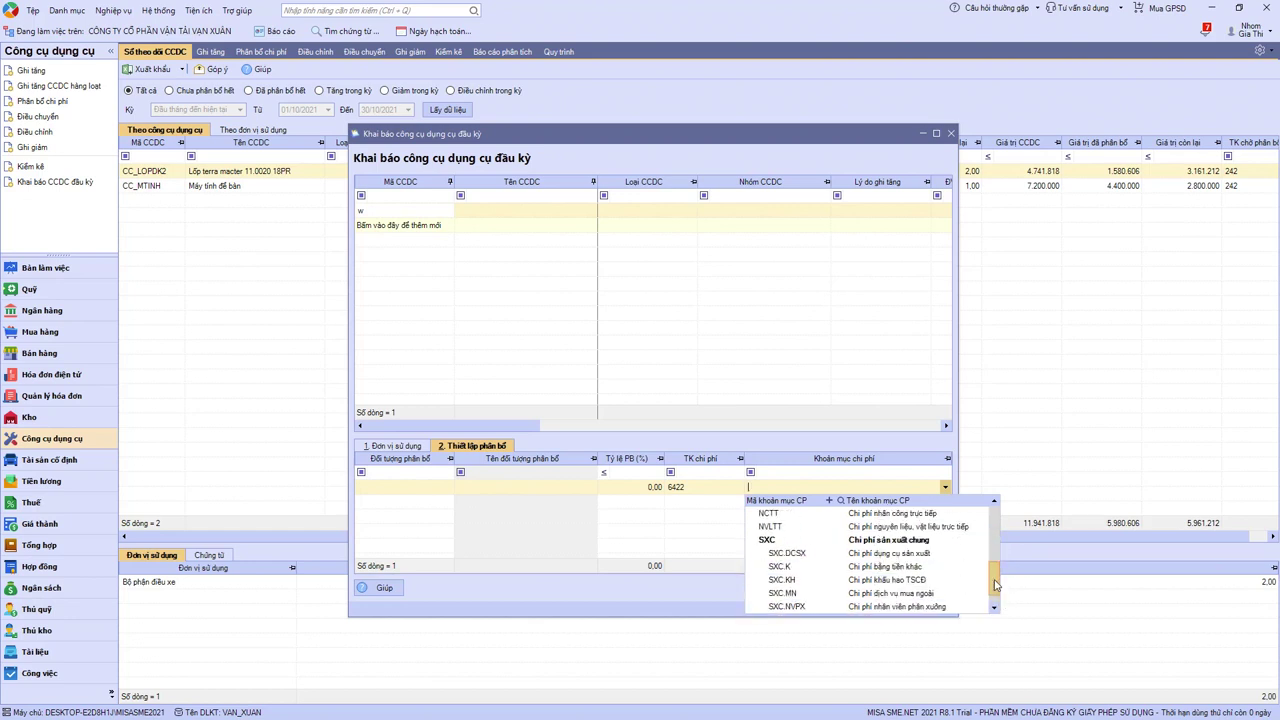
# Switch to Excel and save the template in Downloads as Copy of Cong_cu_dung_cu_dau_ky.
pyautogui.hotkey('alt', 'Tab')
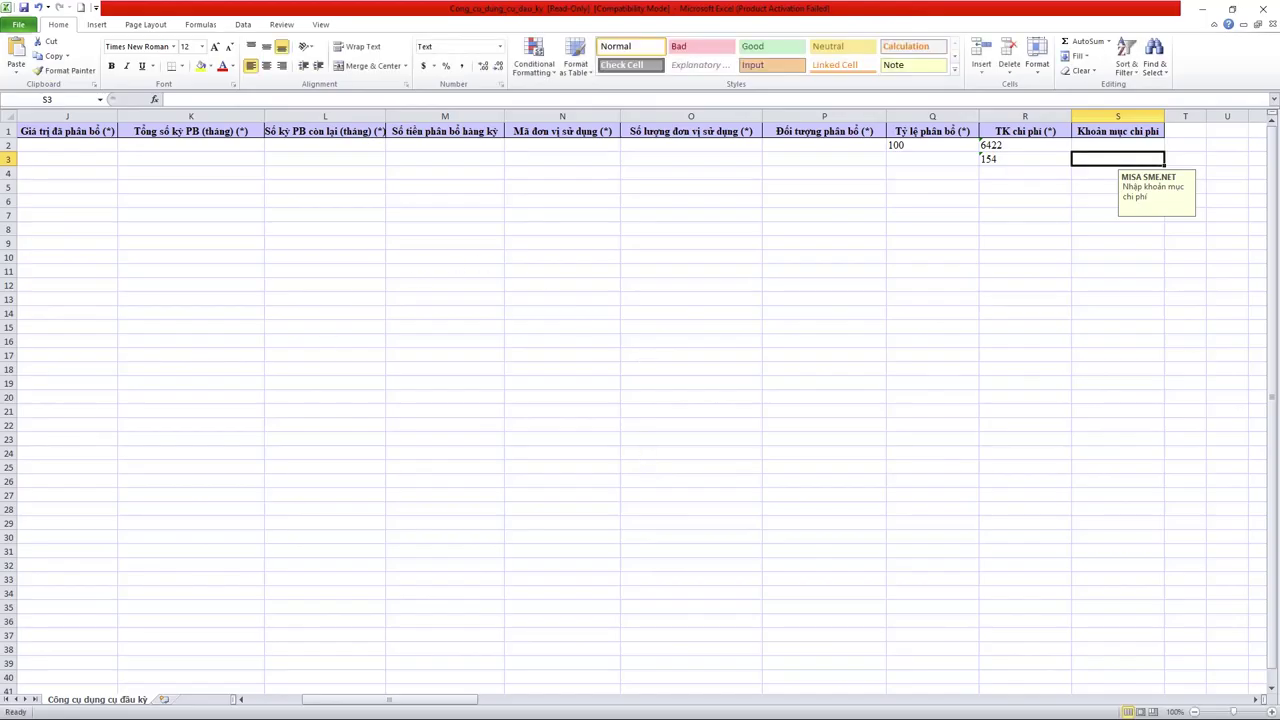
pyautogui.click(16, 26)
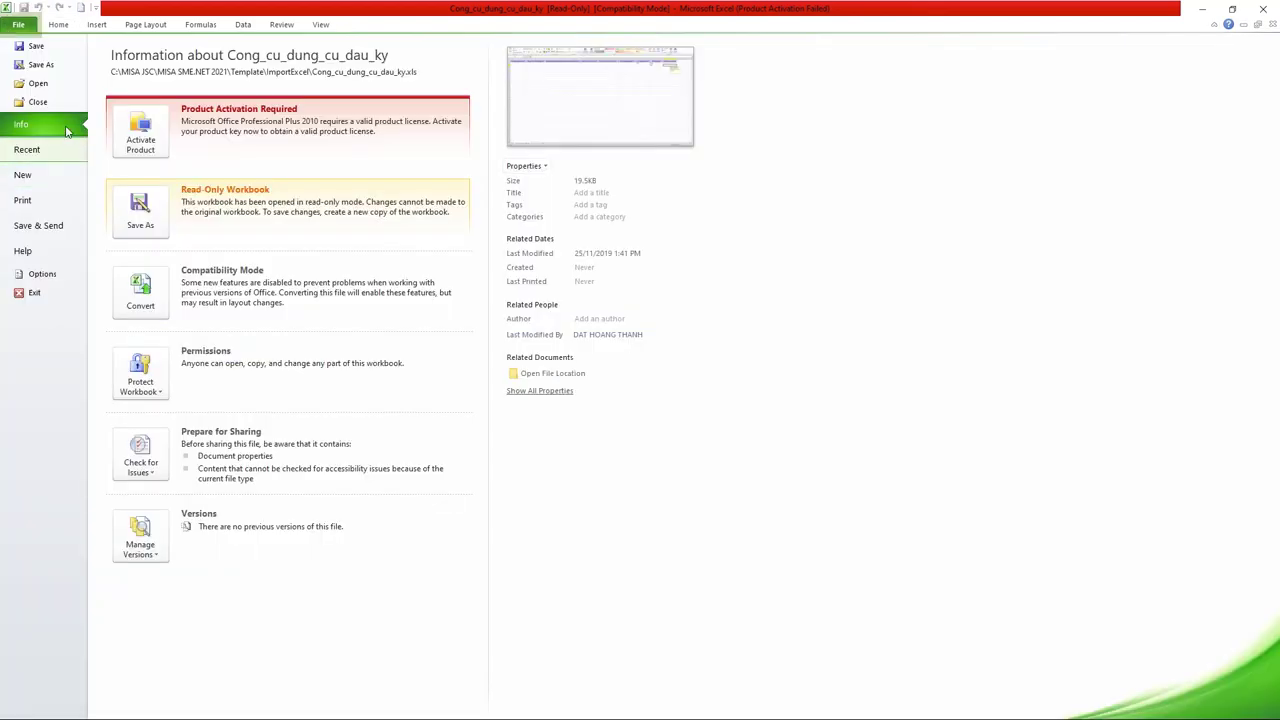
pyautogui.click(40, 64)
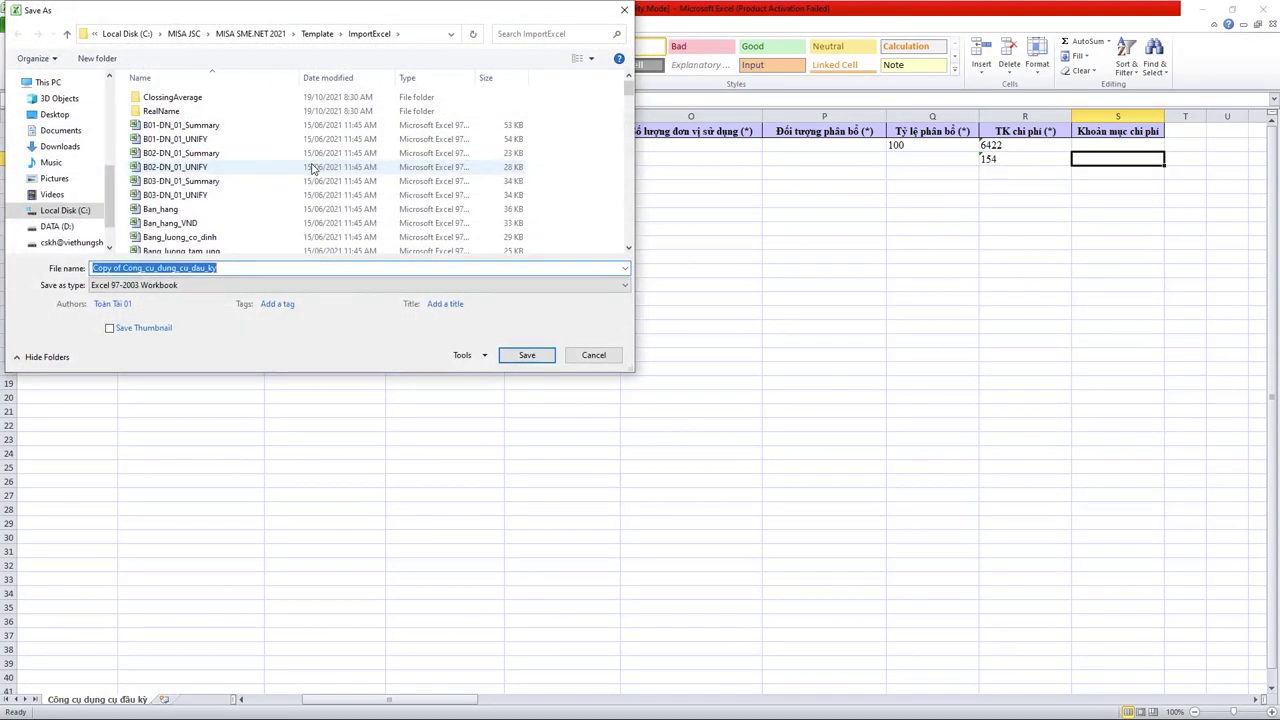
pyautogui.click(60, 146)
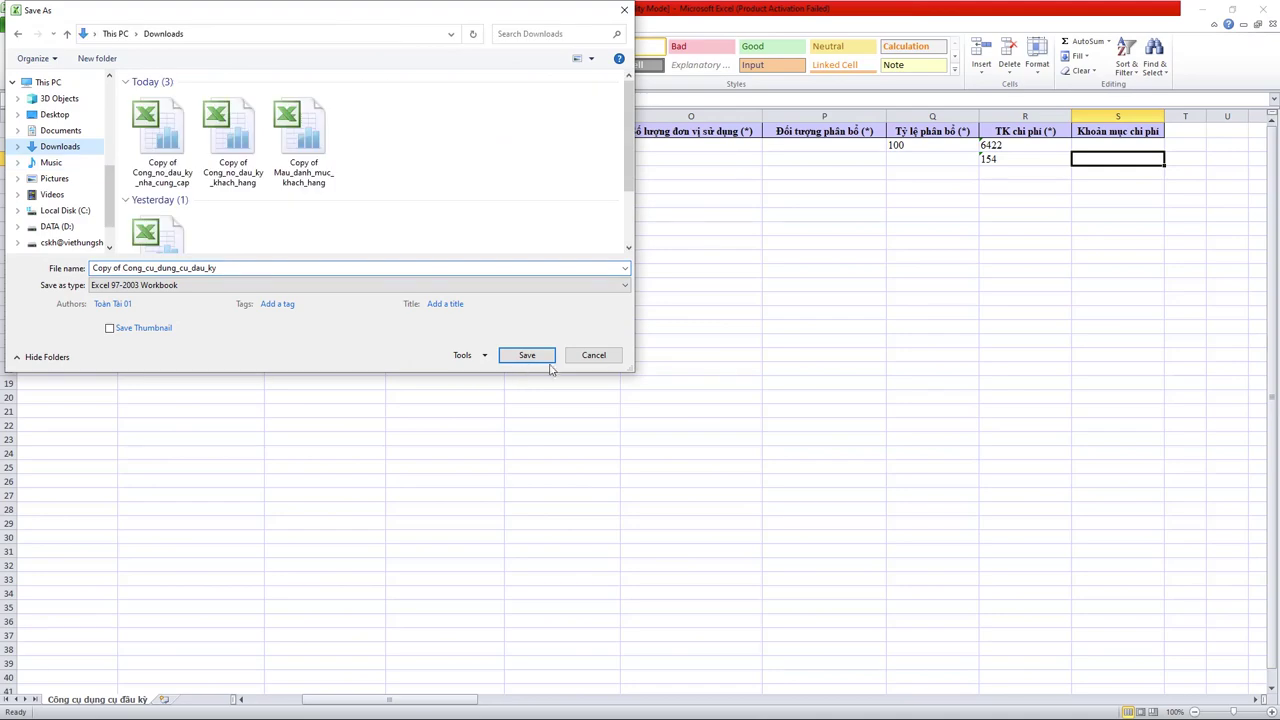
pyautogui.click(527, 355)
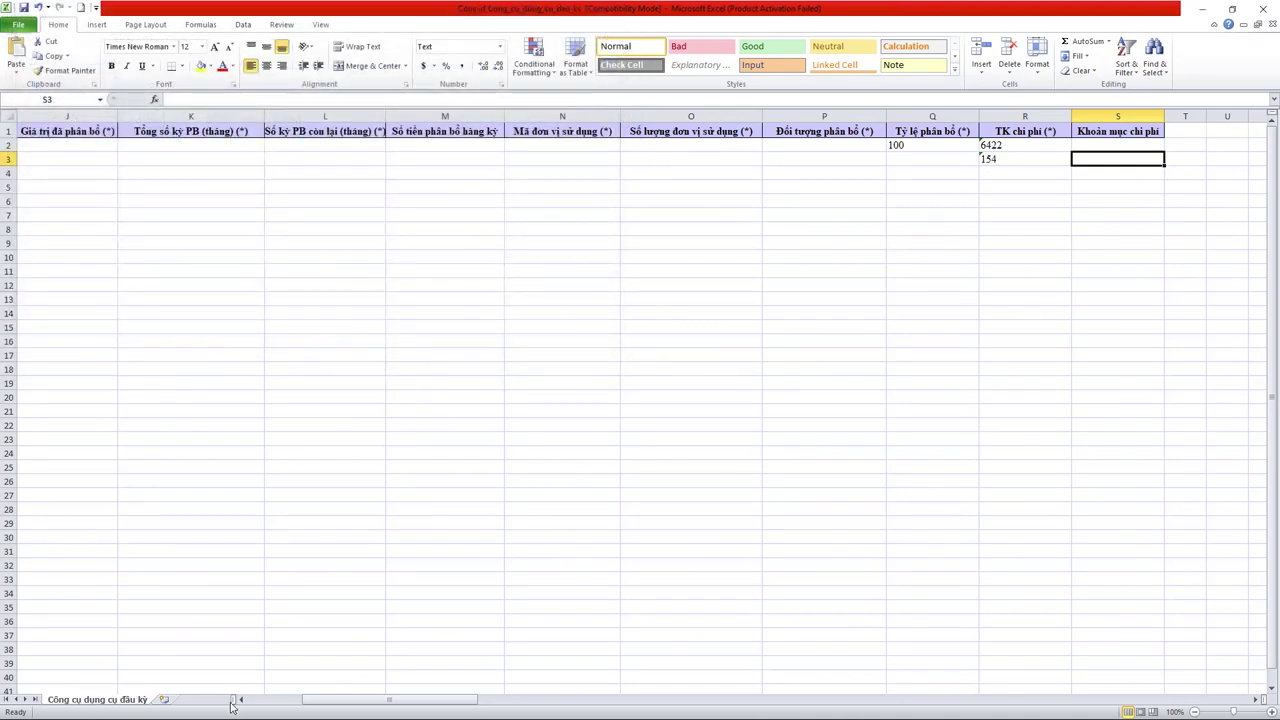
# Switch to MISA SME, choose Copy of Cong_cu_dung_cu_dau_ky from Downloads as the Excel import source, and proceed to the column matching stage.
pyautogui.hotkey('alt', 'Tab')
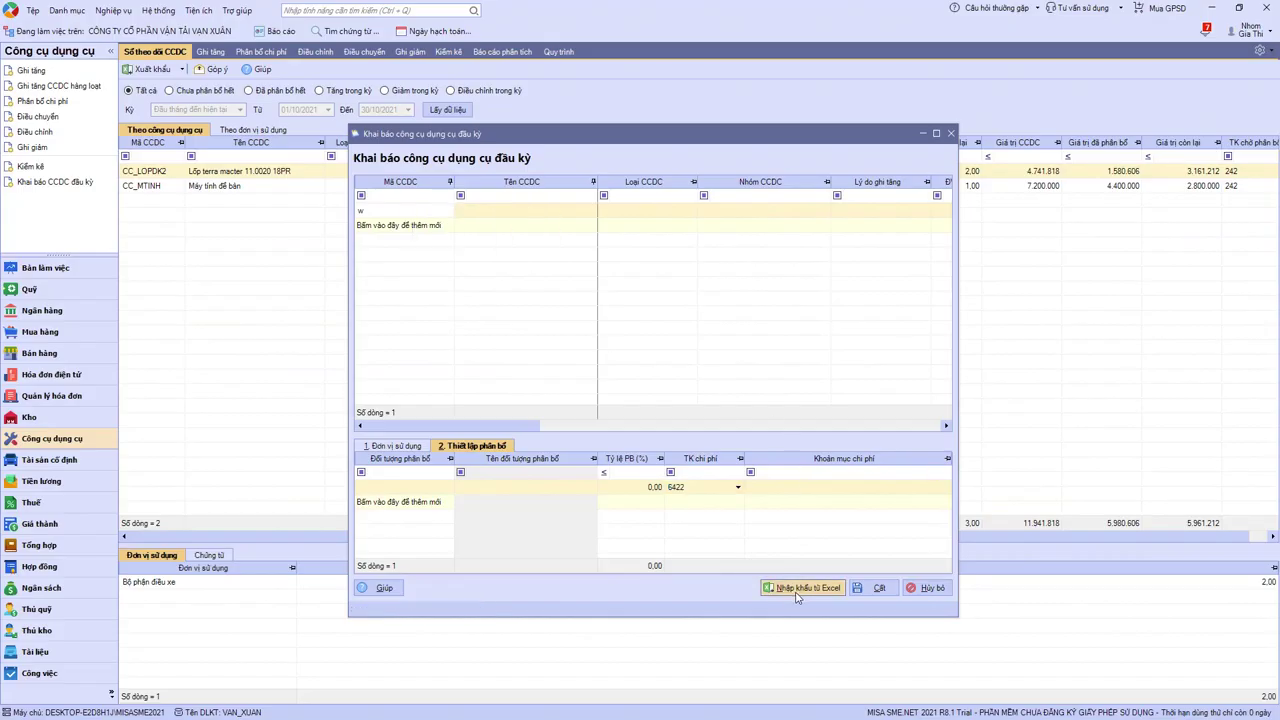
pyautogui.click(935, 175)
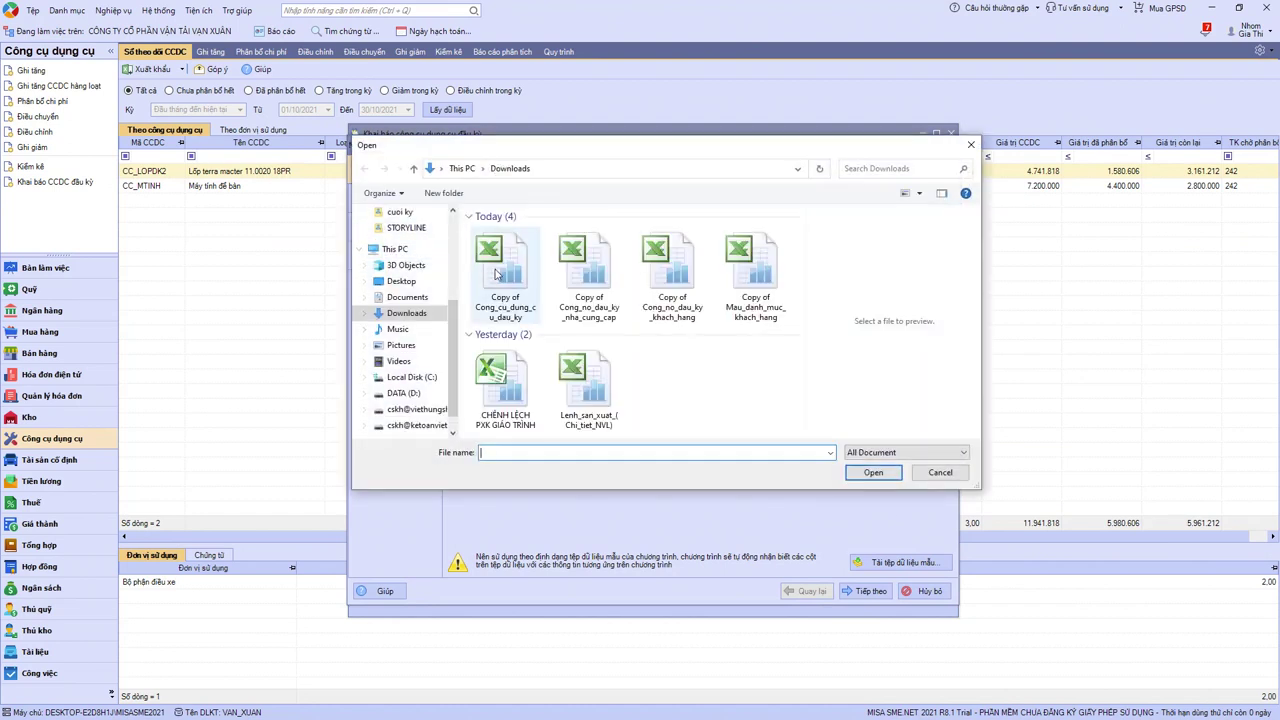
pyautogui.hotkey('alt', 'Tab')
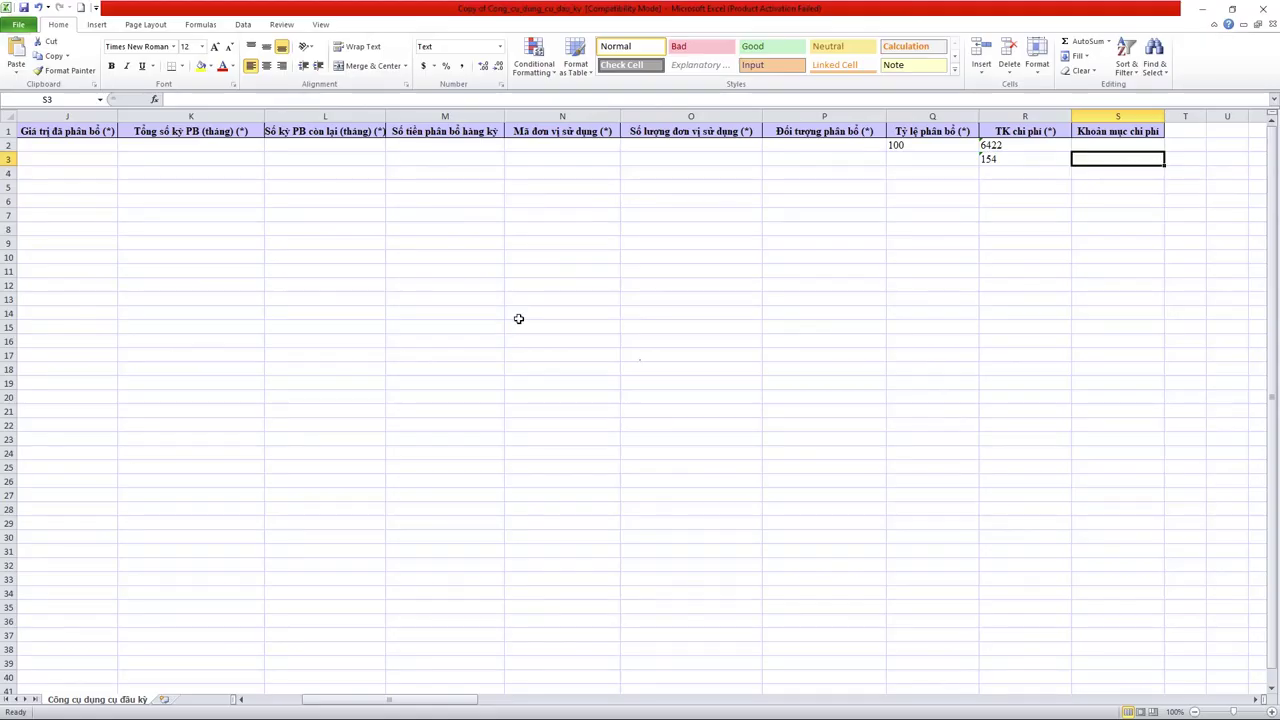
pyautogui.click(1205, 9)
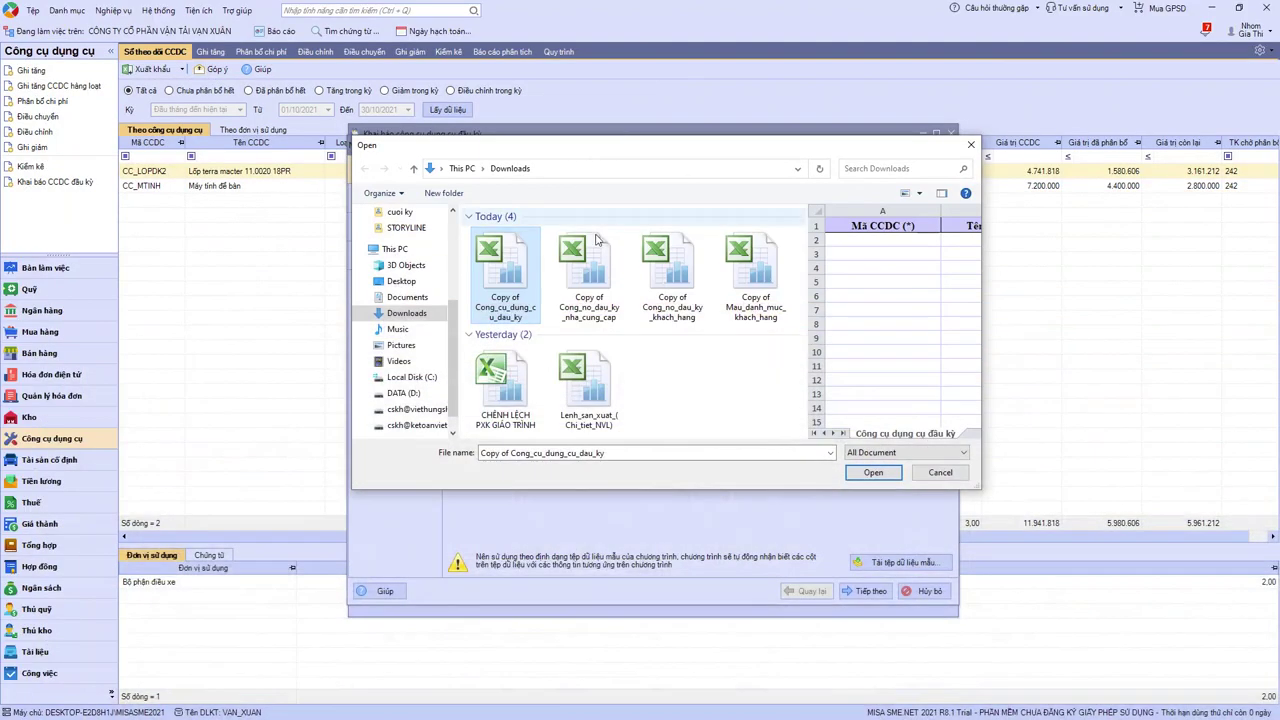
pyautogui.click(882, 474)
pyautogui.click(866, 592)
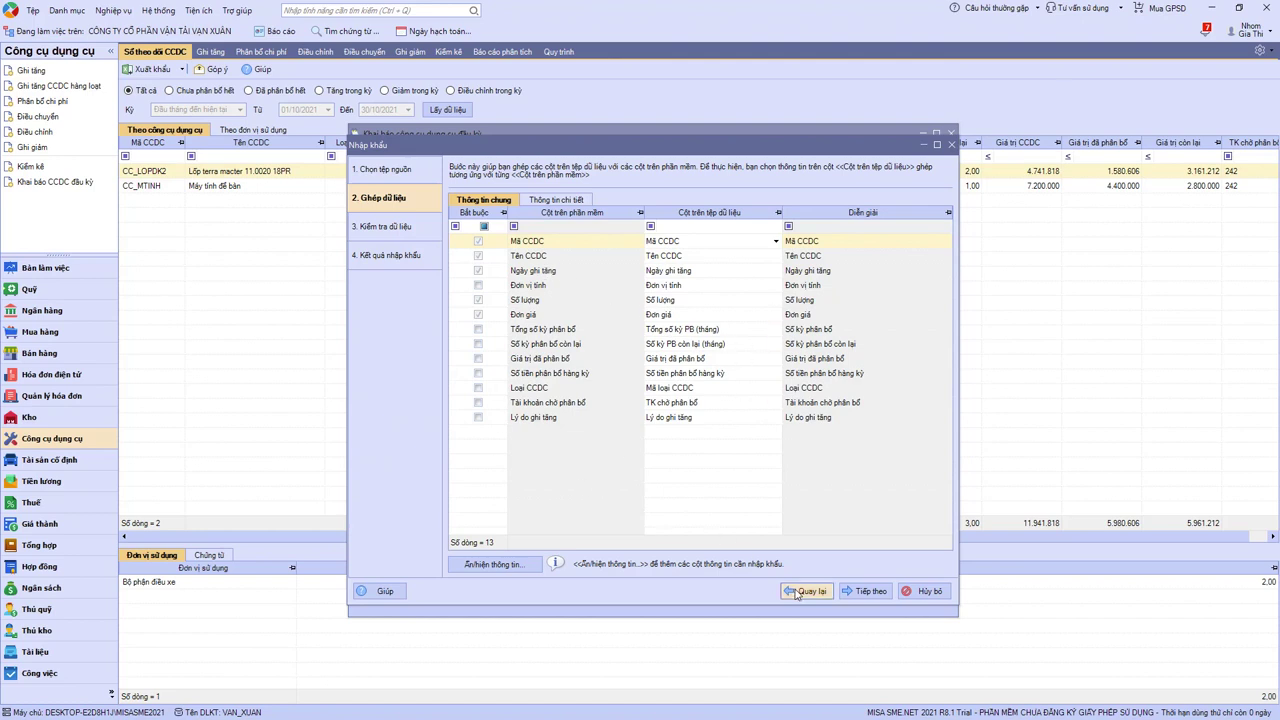
# Cancel the Excel import and close the opening tools declaration without saving the trial row.
pyautogui.click(928, 592)
pyautogui.click(922, 588)
pyautogui.click(666, 414)
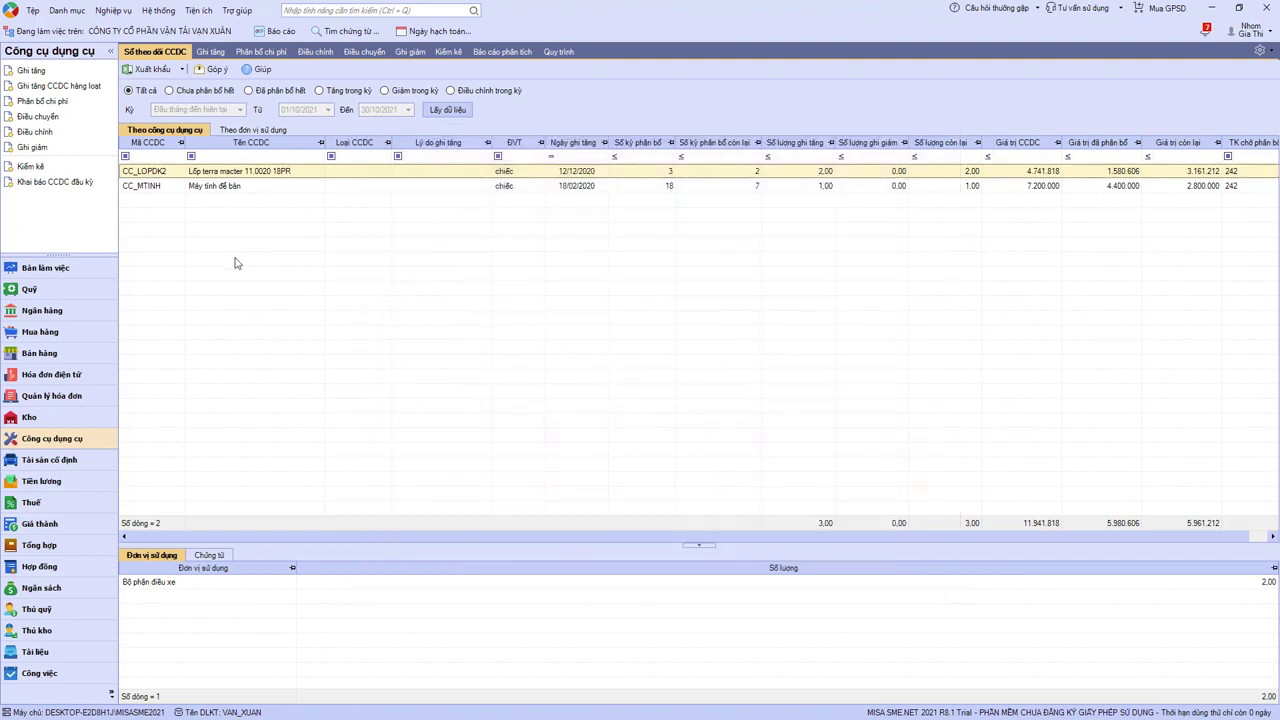